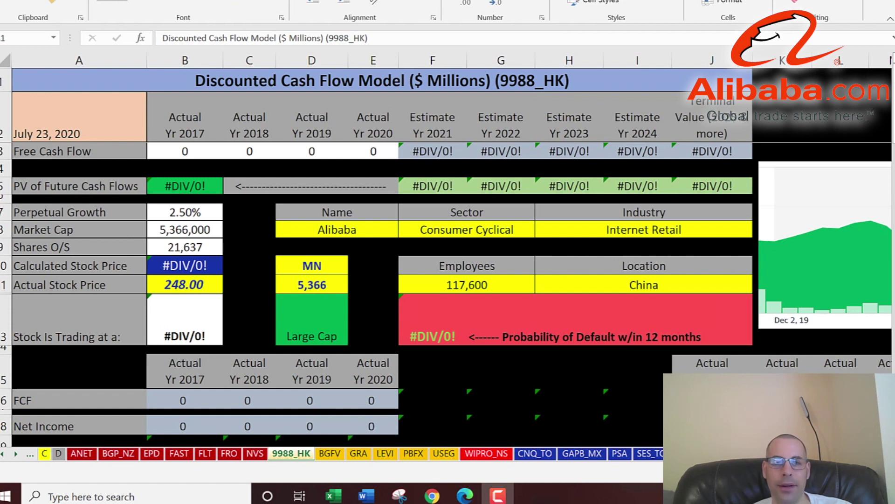
# Step: Switch from the DCF sheet to the Yahoo Finance Alibaba page
pyautogui.hotkey('alt', 'Tab')
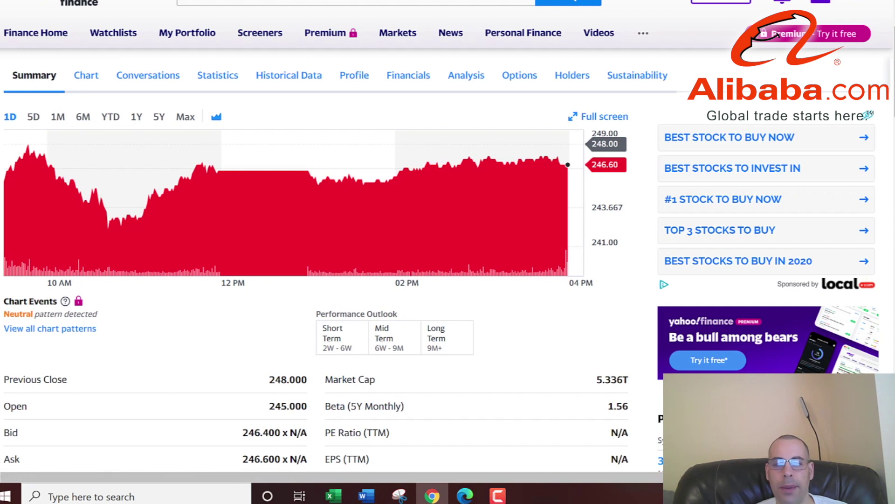
# Step: Copy Alibaba's 246.6 price from Yahoo Finance into the Actual Stock Price cell B11
pyautogui.scroll(-3, 466, 241)
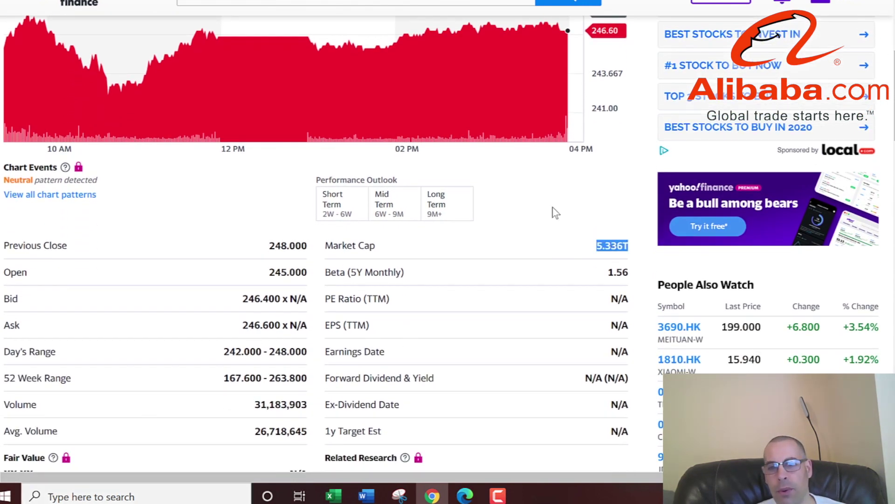
pyautogui.hotkey('alt', 'Tab')
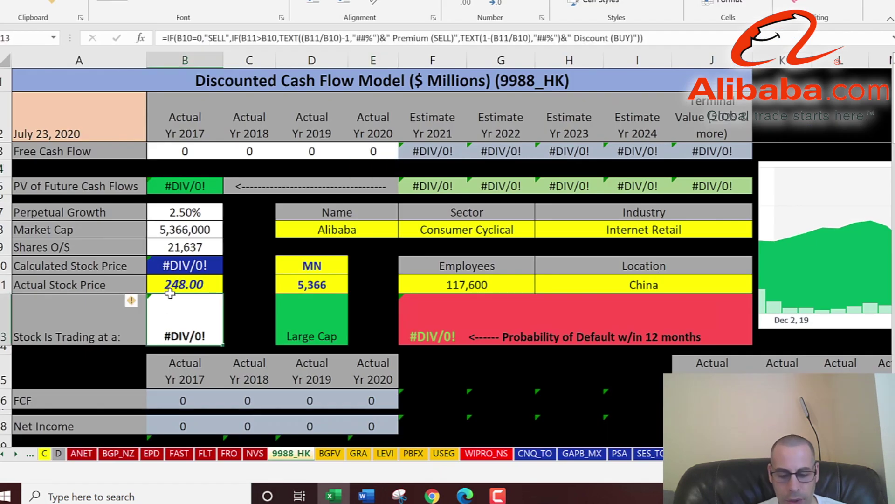
pyautogui.hotkey('alt', 'Tab')
pyautogui.scroll(5, 132, 254)
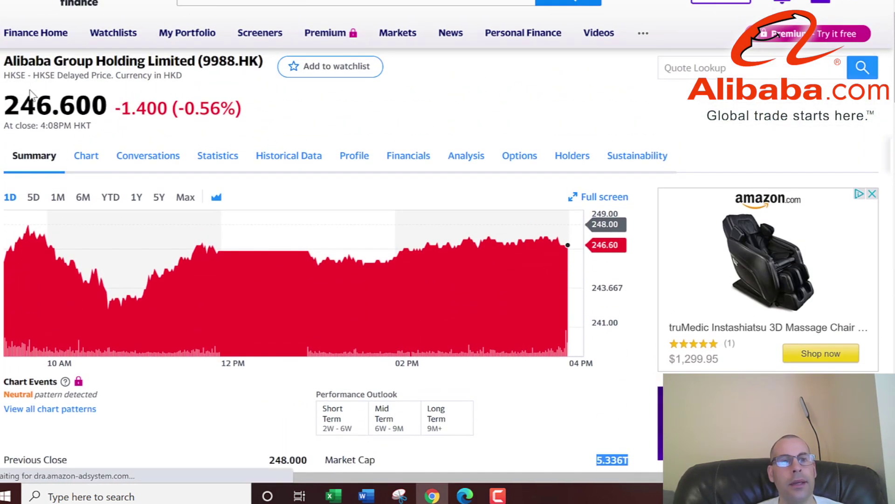
pyautogui.moveTo(6, 105); pyautogui.dragTo(70, 102)
pyautogui.hotkey('ctrl', 'c')
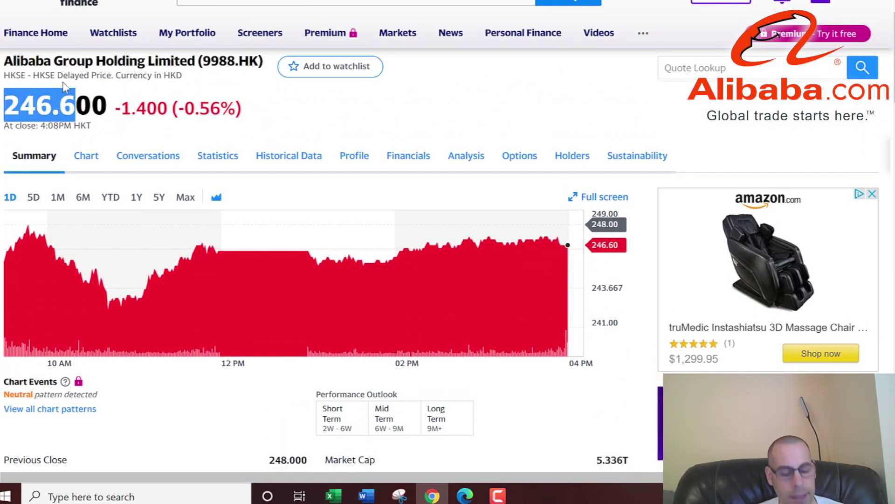
pyautogui.hotkey('alt', 'Tab')
pyautogui.press('Down')
pyautogui.press('BackSpace')
pyautogui.hotkey('ctrl', 'v')
pyautogui.press('Tab')
pyautogui.press('Right')
pyautogui.press('Right')
pyautogui.press('Down')
pyautogui.press('Down')
pyautogui.press('Down')
pyautogui.press('Down')
pyautogui.press('Down')
pyautogui.press('Down')
pyautogui.press('Down')
pyautogui.press('Down')
pyautogui.press('Down')
pyautogui.press('Down')
pyautogui.press('Down')
pyautogui.press('Down')
pyautogui.press('Down')
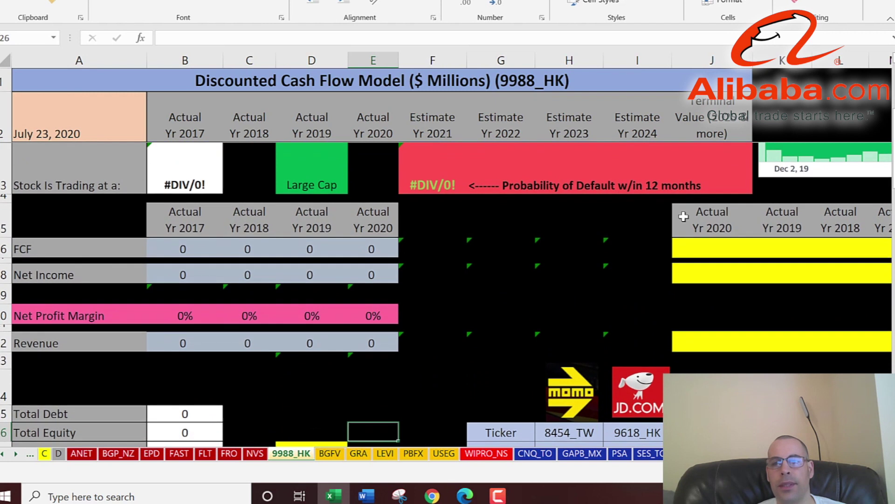
# Step: Select the yellow FCF cell and copy Alibaba's 2017–2020 Free Cash Flow row from the cash flow statement
pyautogui.scroll(-1, 686, 205)
pyautogui.click(691, 189)
pyautogui.hotkey('alt', 'Tab')
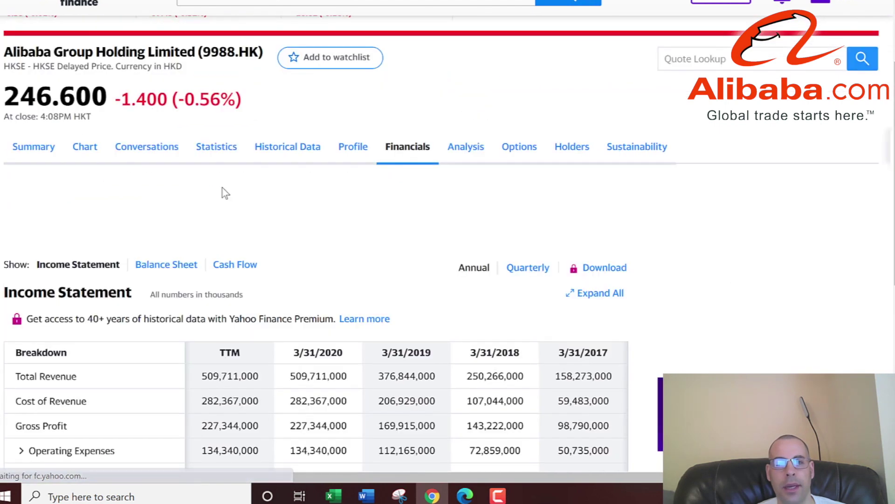
pyautogui.click(246, 264)
pyautogui.scroll(-4, 320, 173)
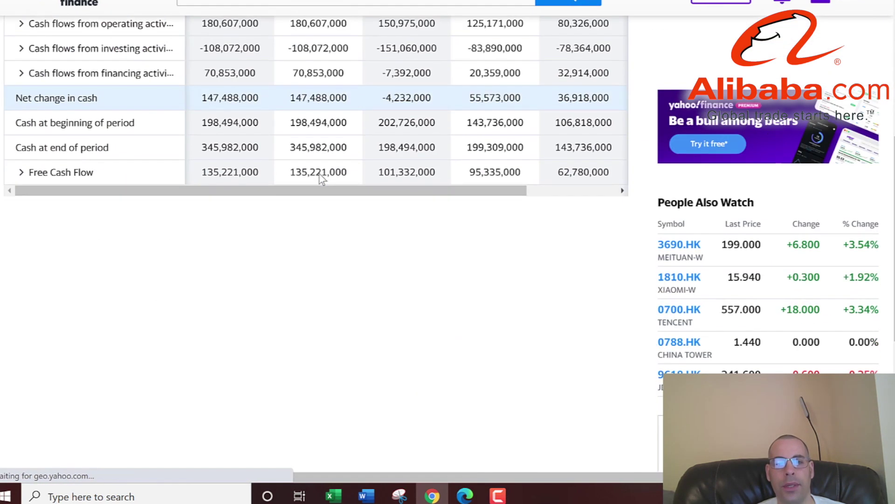
pyautogui.scroll(3, 320, 176)
pyautogui.moveTo(282, 184); pyautogui.dragTo(315, 176)
pyautogui.moveTo(275, 326)
pyautogui.mouseDown()
pyautogui.moveTo(607, 326)
pyautogui.moveTo(613, 333)
pyautogui.moveTo(289, 324)
pyautogui.mouseUp()
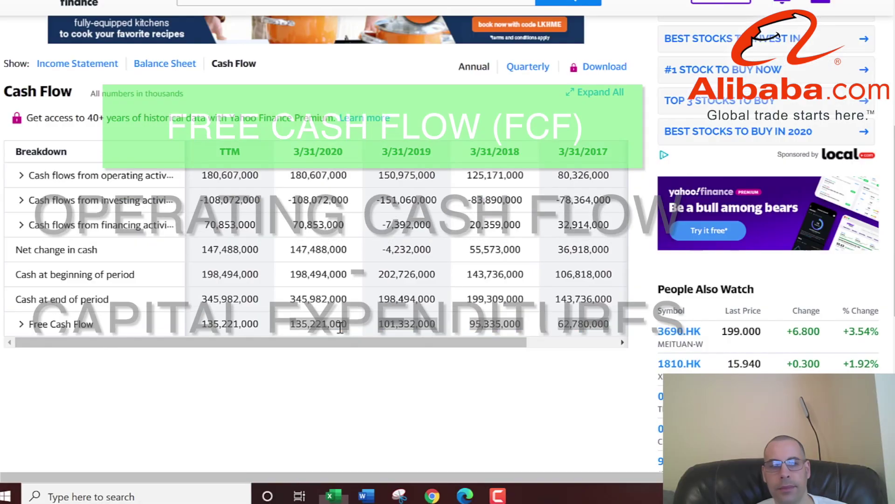
pyautogui.scroll(2, 341, 328)
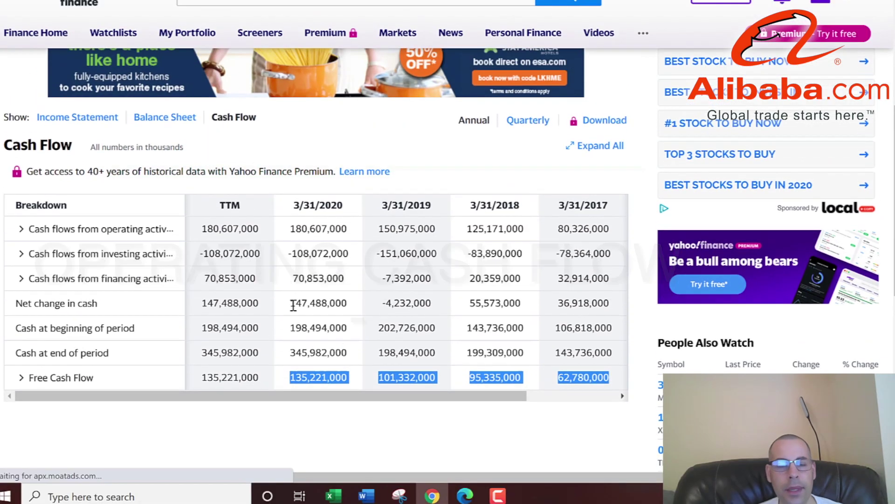
# Step: Paste Special Alibaba's 2017–2020 net income (43,675 to 149,433) from the income statement into the sheet
pyautogui.click(71, 170)
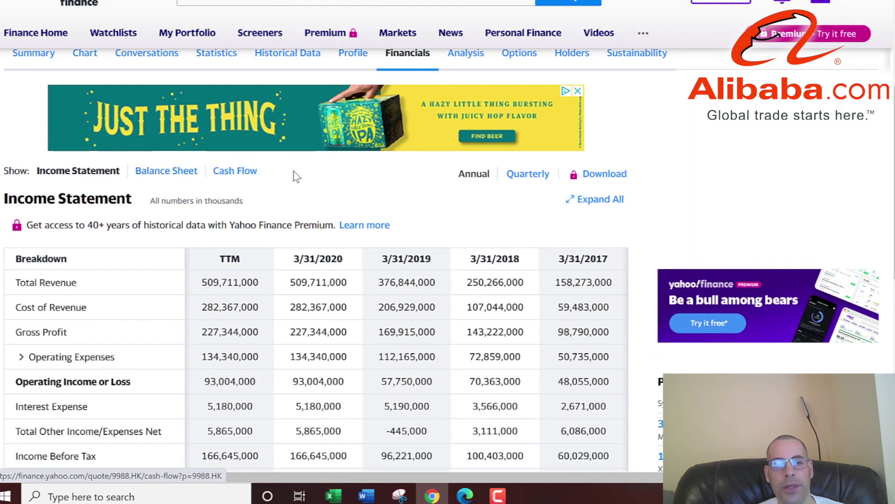
pyautogui.scroll(-4, 326, 194)
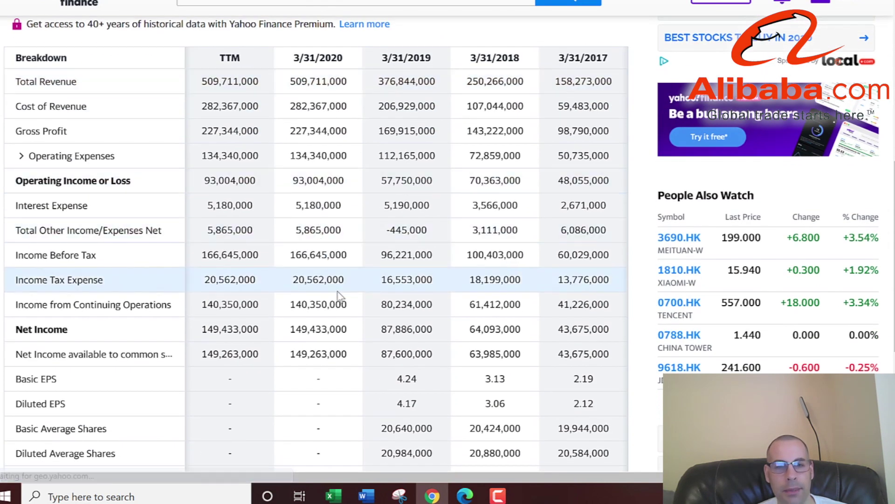
pyautogui.moveTo(293, 329); pyautogui.dragTo(609, 331)
pyautogui.hotkey('alt', 'Tab')
pyautogui.hotkey('shift', 'F10')
pyautogui.press('s')
pyautogui.press('Return')
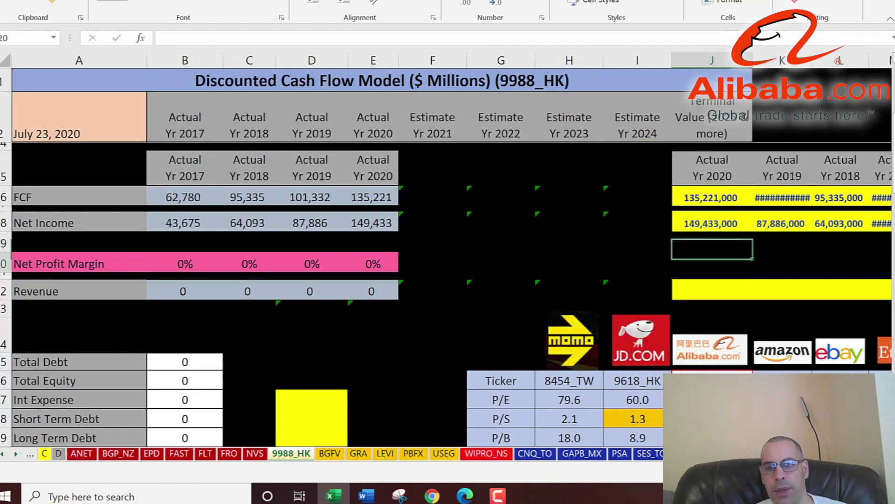
# Step: Paste Special Alibaba's 2017–2020 Total Revenue (158,273 to 509,711) into the Revenue row 22
pyautogui.hotkey('alt', 'Tab')
pyautogui.scroll(2, 609, 331)
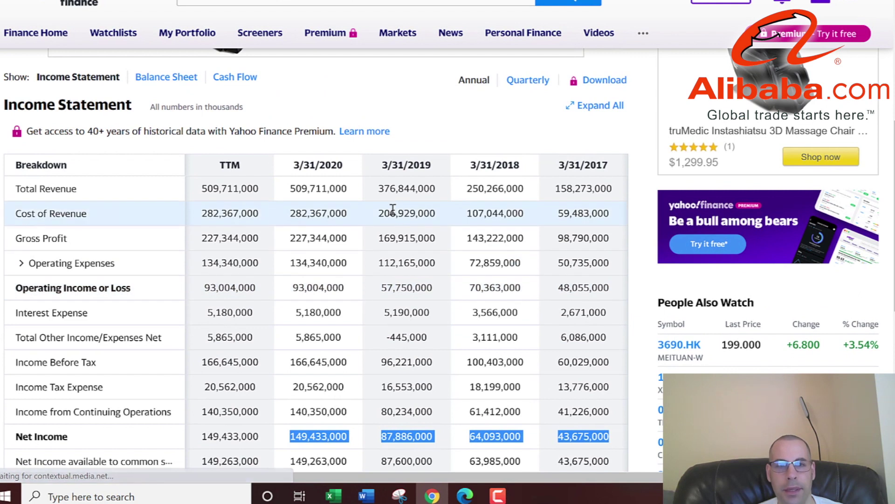
pyautogui.moveTo(287, 188); pyautogui.dragTo(593, 188)
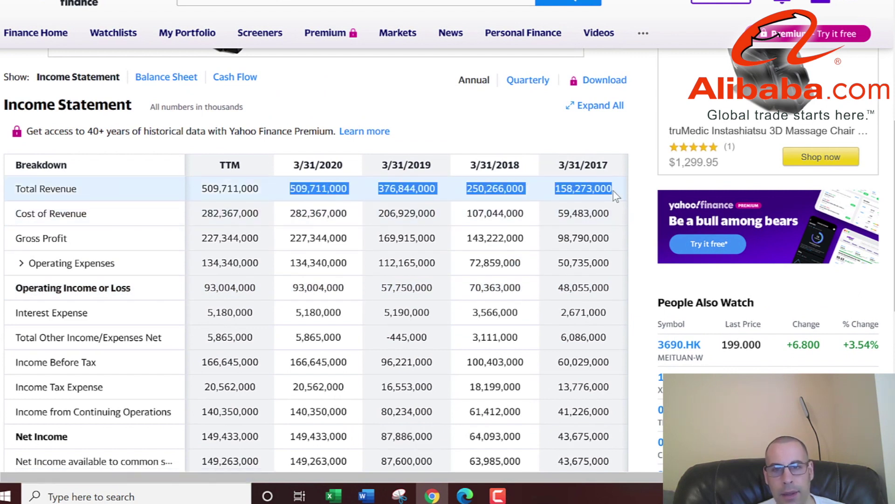
pyautogui.hotkey('alt', 'Tab')
pyautogui.hotkey('shift', 'F10')
pyautogui.press('s')
pyautogui.press('Return')
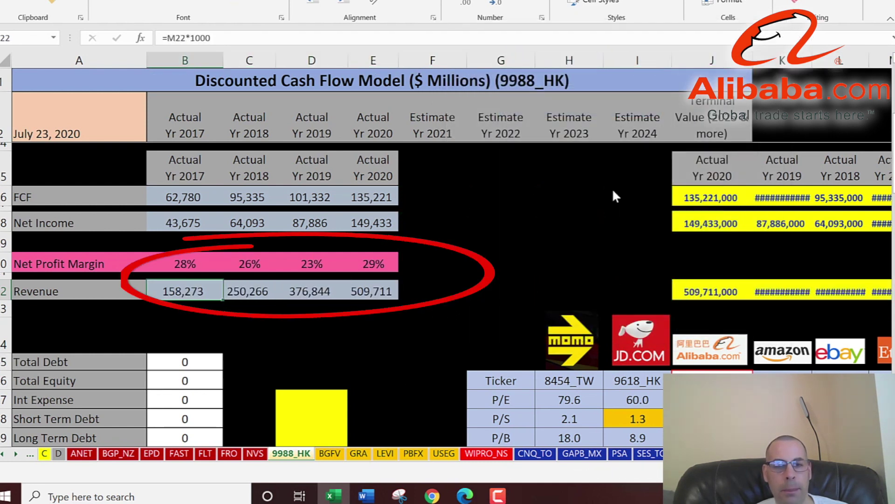
# Step: Review the Revenue, Net Income and FCF rows down to the valuation ratio boxes
pyautogui.press('Right')
pyautogui.press('Right')
pyautogui.press('Right')
pyautogui.press('Right')
pyautogui.press('Left')
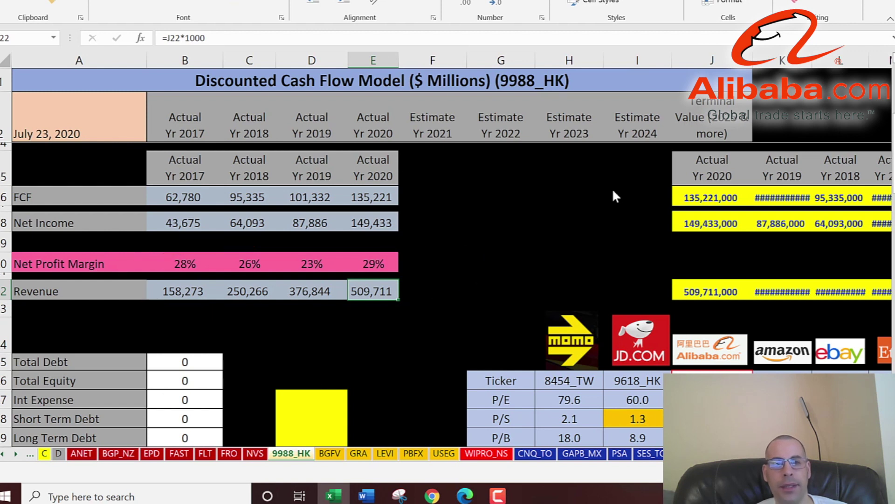
pyautogui.press('Up')
pyautogui.press('Up')
pyautogui.press('Up')
pyautogui.press('Left')
pyautogui.press('Left')
pyautogui.press('Left')
pyautogui.press('Left')
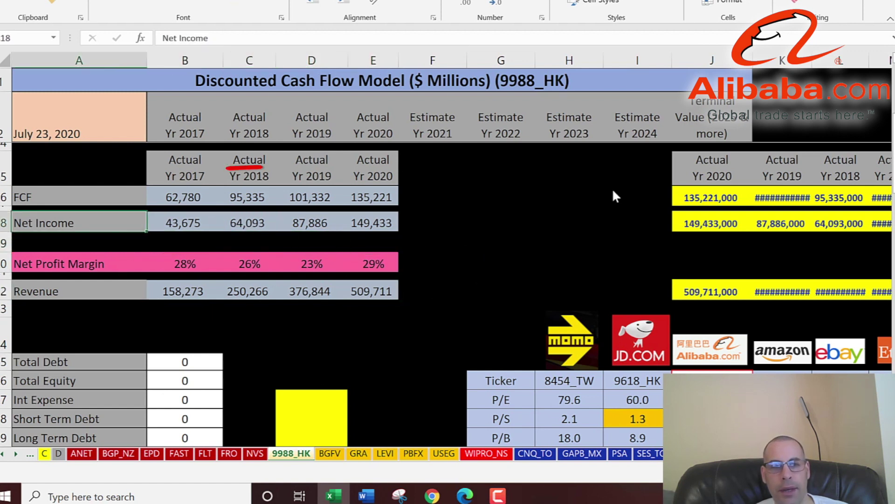
pyautogui.press('Up')
pyautogui.press('Right')
pyautogui.press('Right')
pyautogui.press('Right')
pyautogui.press('Right')
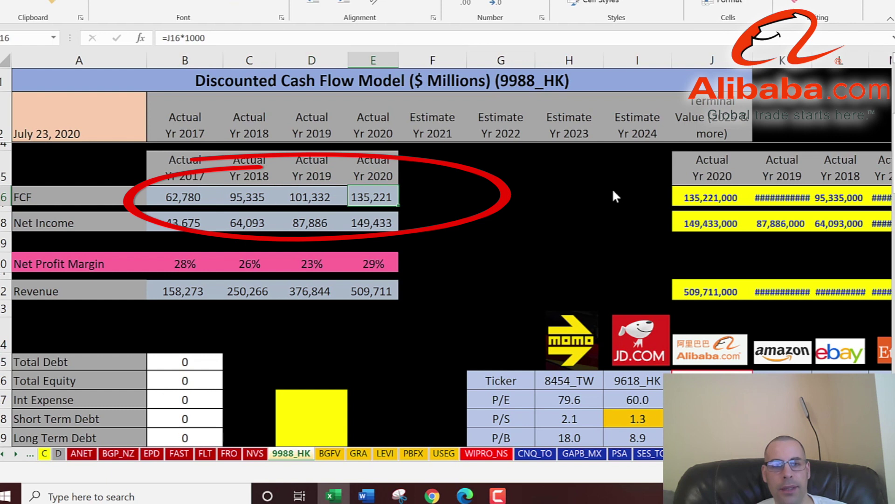
pyautogui.press('Down')
pyautogui.press('Down')
pyautogui.press('Down')
pyautogui.press('Down')
pyautogui.press('Down')
pyautogui.press('Down')
pyautogui.press('Down')
pyautogui.press('Down')
pyautogui.press('Down')
pyautogui.press('Down')
pyautogui.press('Down')
pyautogui.press('Down')
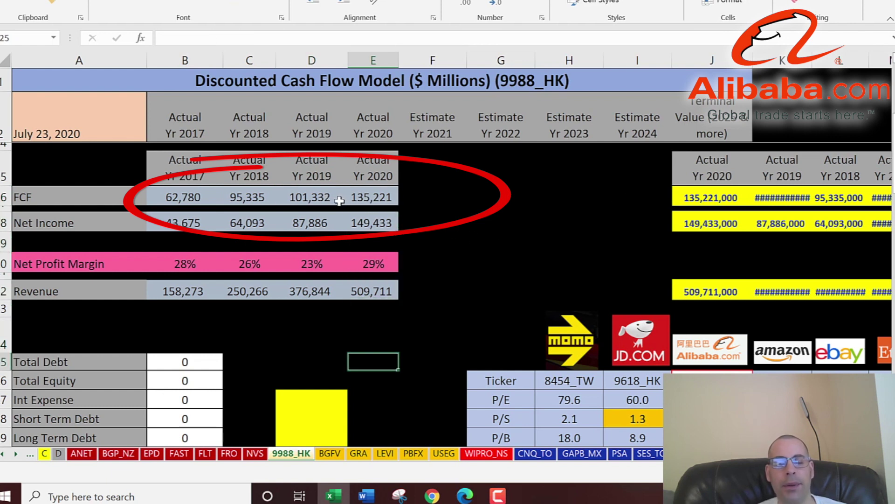
pyautogui.press('Down')
pyautogui.press('Down')
pyautogui.press('Down')
pyautogui.press('Down')
pyautogui.press('Down')
pyautogui.press('Down')
pyautogui.press('Down')
pyautogui.press('Down')
pyautogui.press('Down')
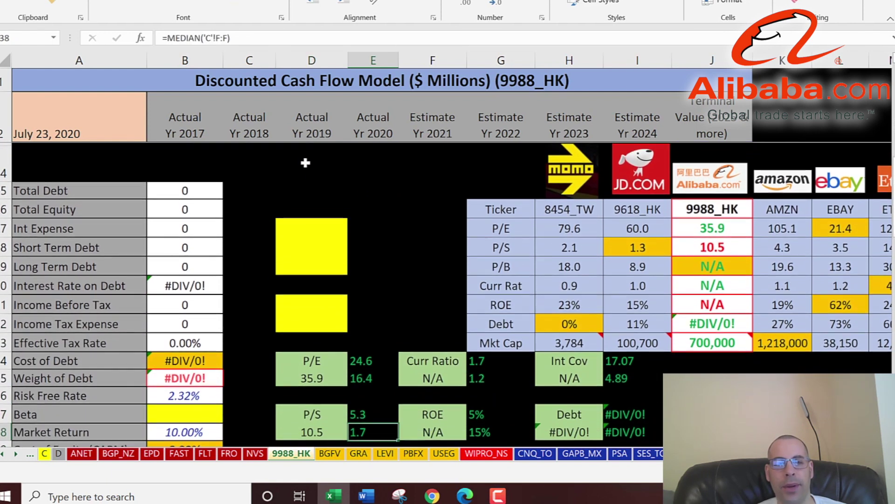
# Step: Enter the 2020 interest expense of 5,180,000 in the yellow interest expense cell
pyautogui.click(316, 221)
pyautogui.hotkey('alt', 'Tab')
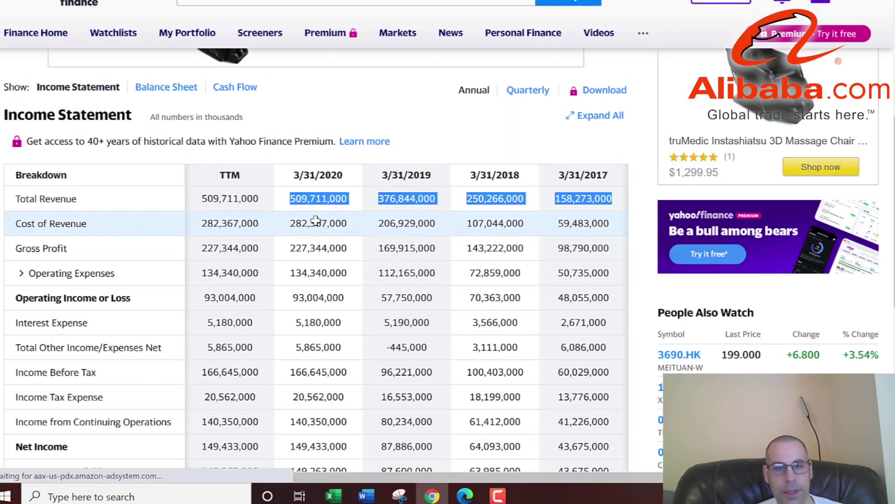
pyautogui.doubleClick(319, 338)
pyautogui.hotkey('alt', 'Tab')
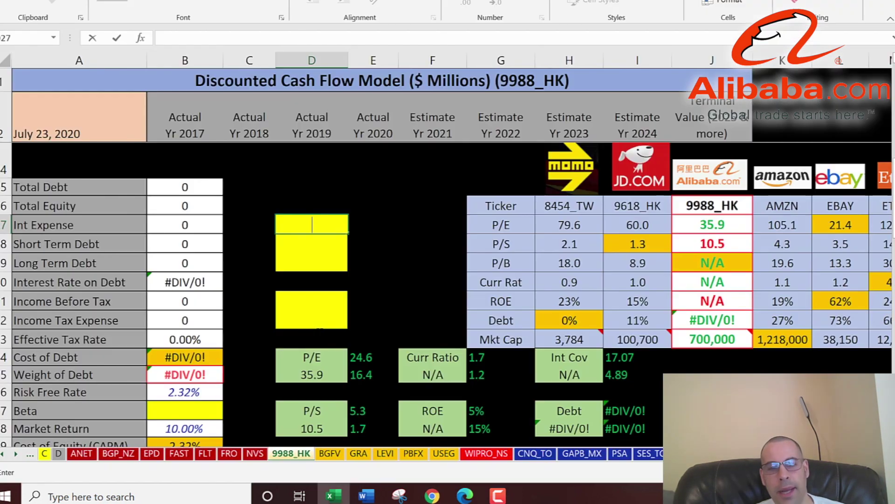
pyautogui.write('5,180,000')
# Step: Paste the 2020 current debt from the balance sheet as Short Term Debt in D8
pyautogui.hotkey('alt', 'Tab')
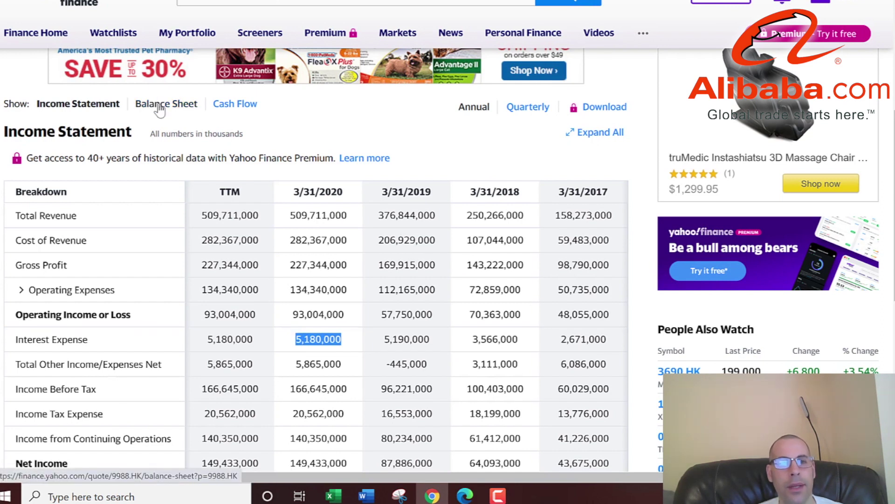
pyautogui.click(158, 104)
pyautogui.click(22, 241)
pyautogui.click(32, 265)
pyautogui.click(43, 315)
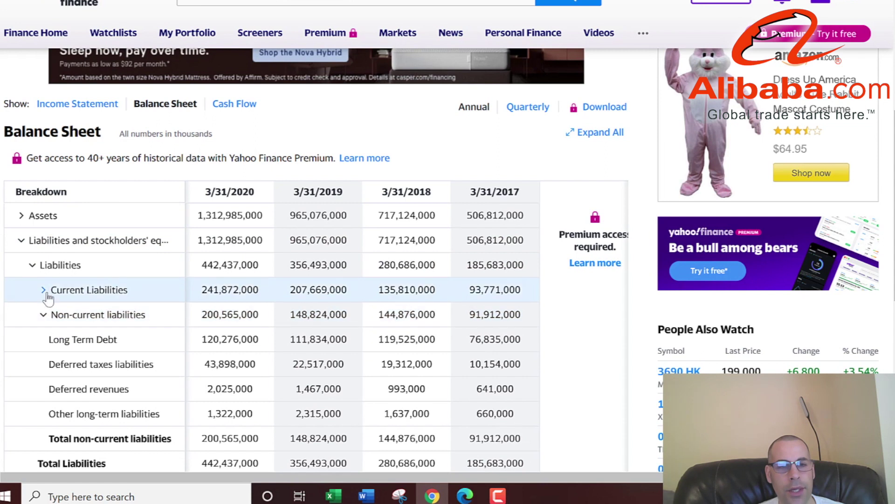
pyautogui.click(43, 290)
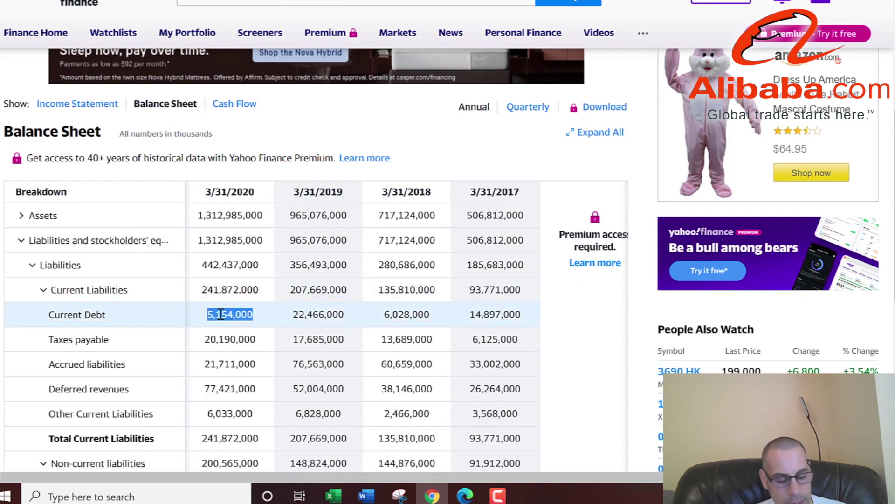
pyautogui.hotkey('alt', 'Tab')
pyautogui.write('5,154,000')
pyautogui.press('Return')
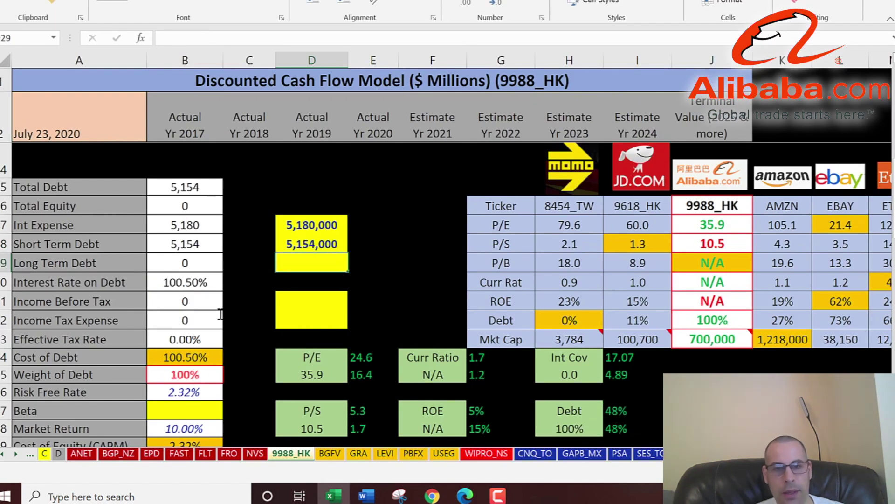
# Step: Enter the 2020 Long Term Debt of 120,276,000 in D9
pyautogui.hotkey('alt', 'Tab')
pyautogui.scroll(-4, 182, 328)
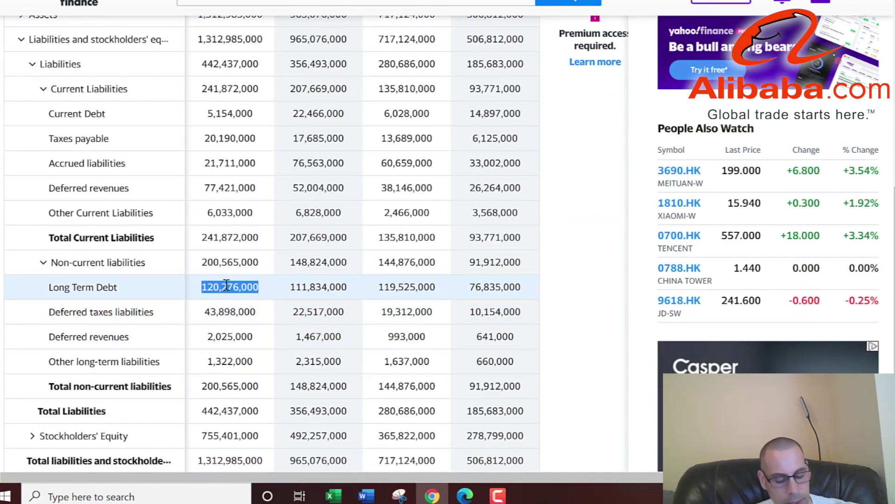
pyautogui.hotkey('ctrl', 'c')
pyautogui.hotkey('alt', 'Tab')
pyautogui.hotkey('ctrl', 'v')
pyautogui.press('Return')
# Step: Enter the 2020 Income Before Tax of 166,645,000 from the income statement in D11
pyautogui.hotkey('alt', 'Tab')
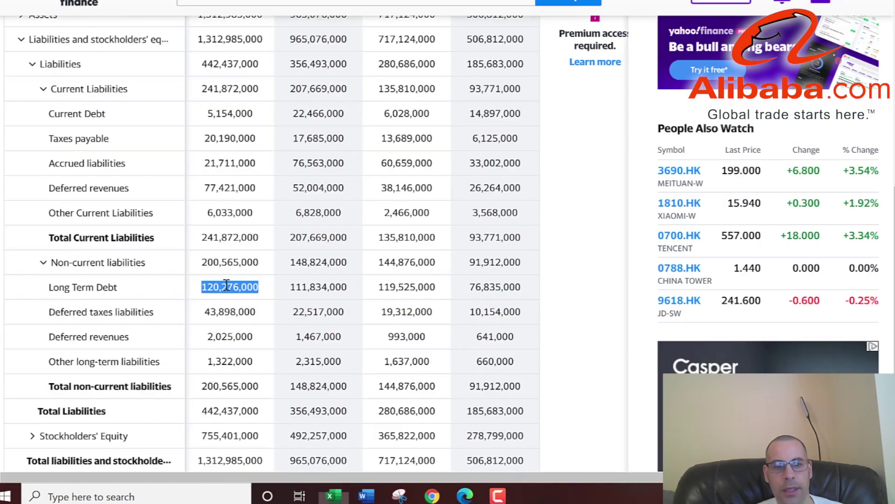
pyautogui.scroll(5, 227, 284)
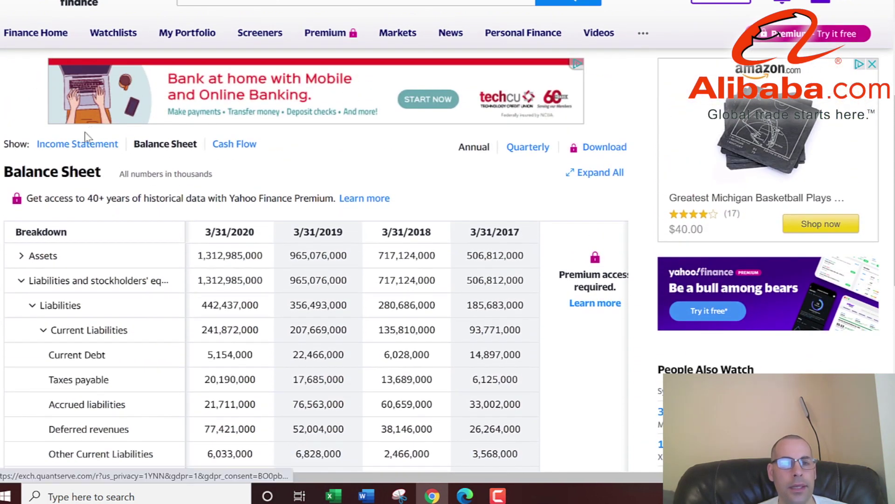
pyautogui.click(90, 144)
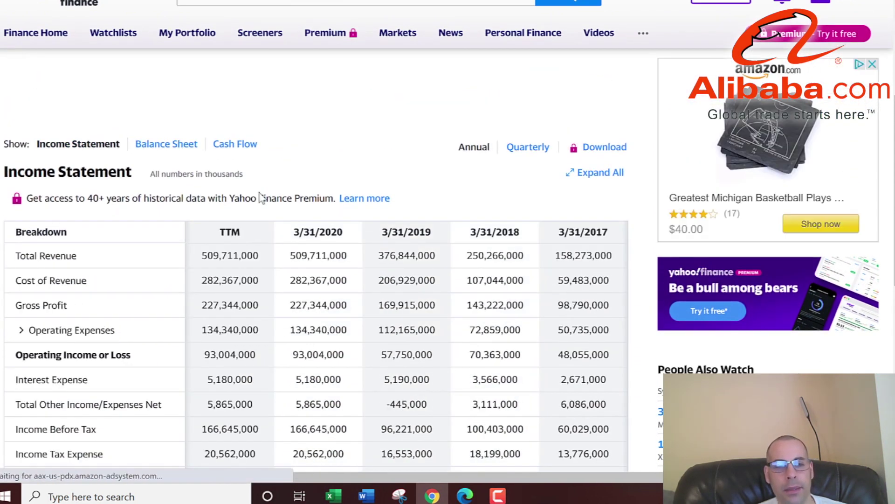
pyautogui.scroll(-4, 261, 198)
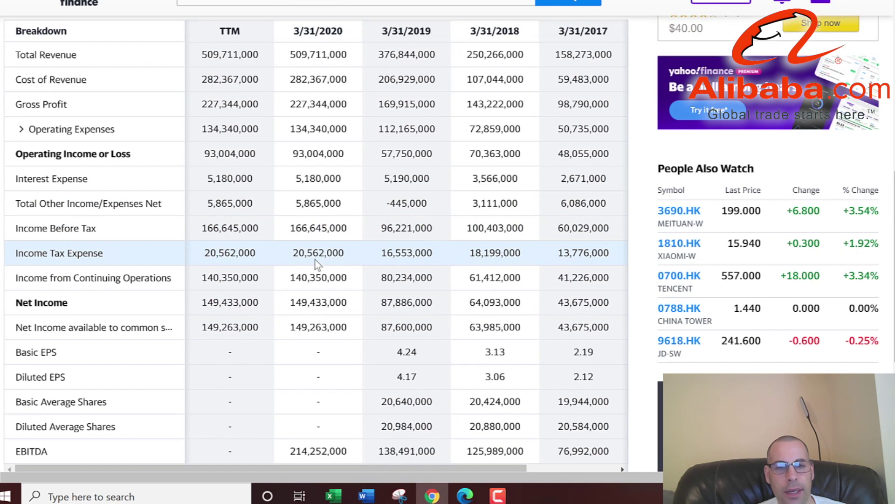
pyautogui.doubleClick(312, 228)
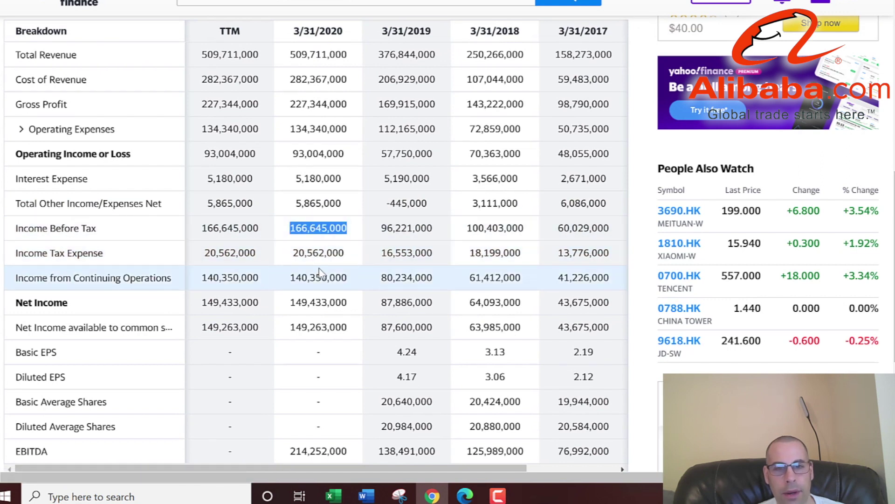
pyautogui.hotkey('alt', 'Tab')
pyautogui.hotkey('ctrl', 'v')
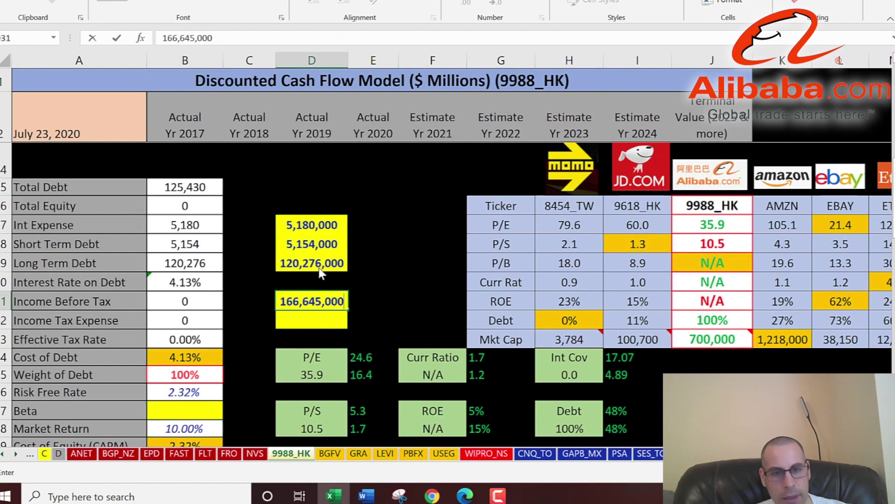
# Step: Enter the 2020 Income Tax Expense of 20,562,000 in D12, giving a 12.34% tax rate
pyautogui.hotkey('alt', 'Tab')
pyautogui.doubleClick(307, 248)
pyautogui.hotkey('ctrl', 'c')
pyautogui.hotkey('alt', 'Tab')
pyautogui.hotkey('ctrl', 'v')
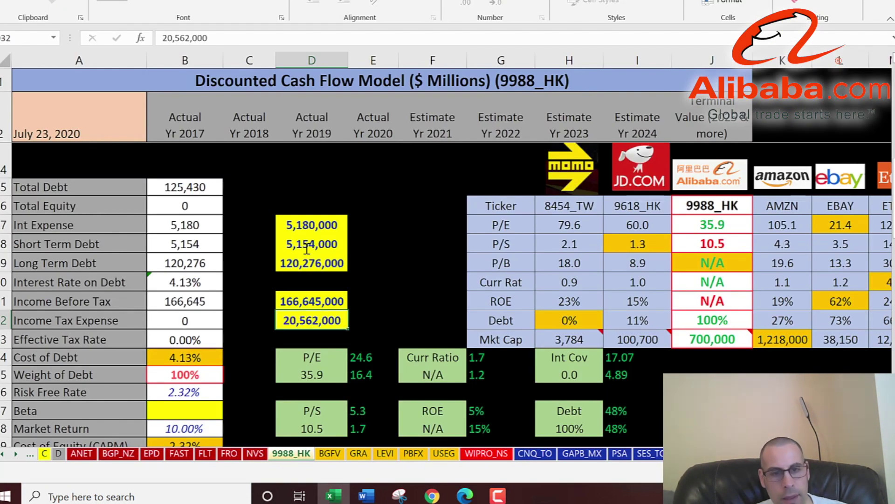
pyautogui.press('Return')
pyautogui.press('Left')
pyautogui.press('Left')
pyautogui.press('Down')
pyautogui.press('Down')
pyautogui.press('Down')
pyautogui.press('Down')
pyautogui.press('Down')
pyautogui.press('Down')
pyautogui.press('Down')
pyautogui.press('Down')
pyautogui.press('Down')
pyautogui.press('Down')
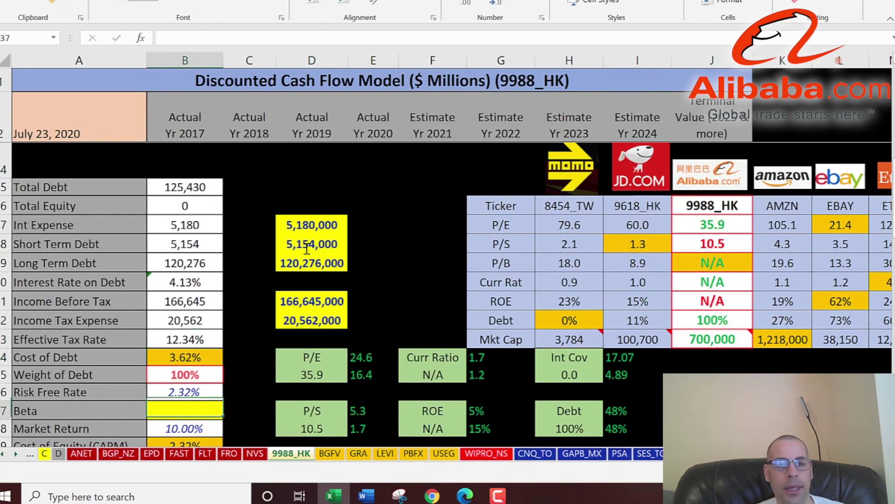
pyautogui.scroll(-2, 293, 240)
# Step: Read Alibaba's 5Y monthly beta on the Yahoo summary and enter 1.56 in Beta cell B7
pyautogui.click(190, 242)
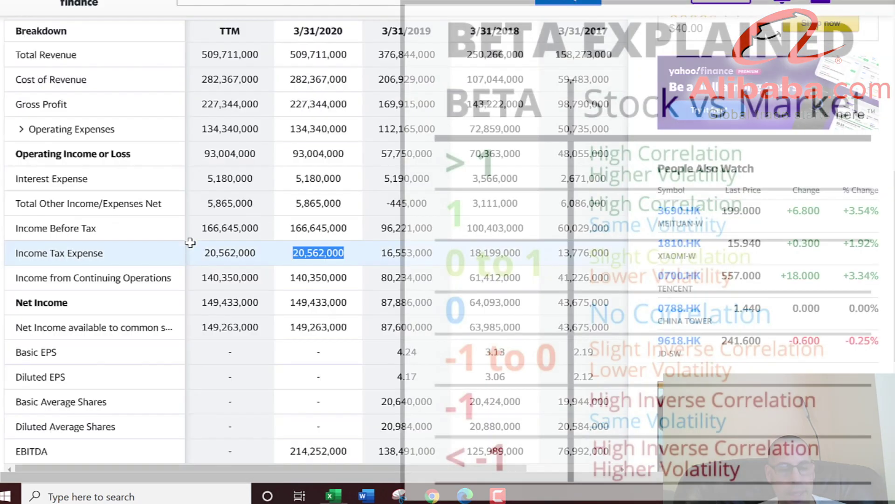
pyautogui.scroll(10, 35, 231)
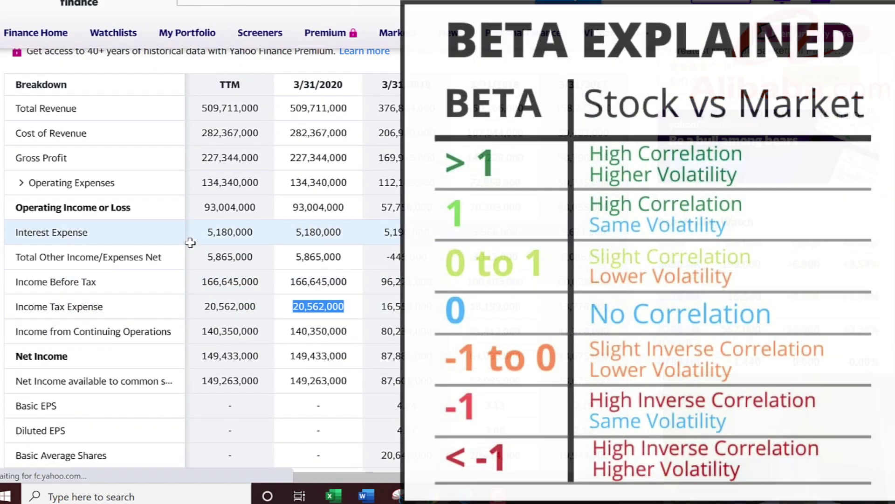
pyautogui.click(33, 280)
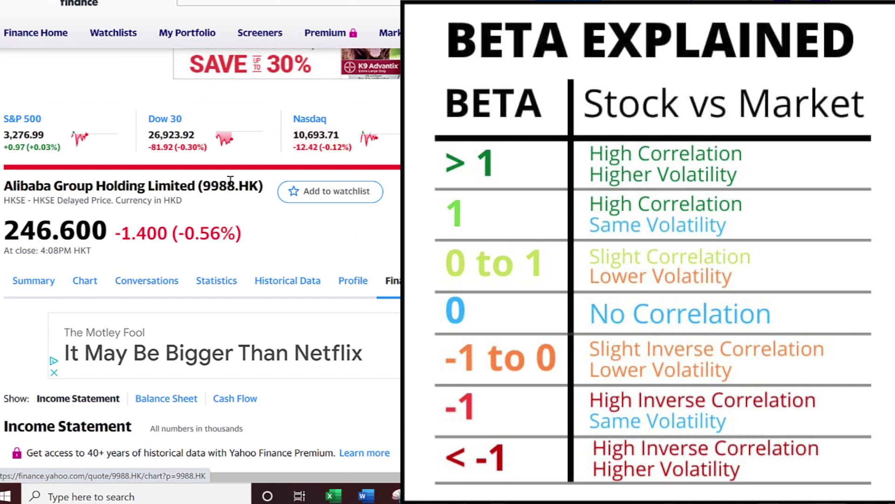
pyautogui.scroll(-5, 397, 158)
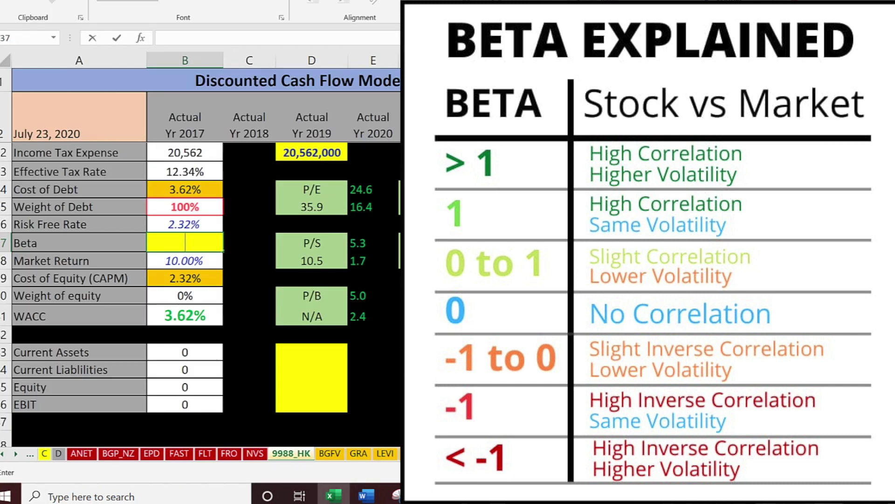
pyautogui.write('1.56')
pyautogui.press('Return')
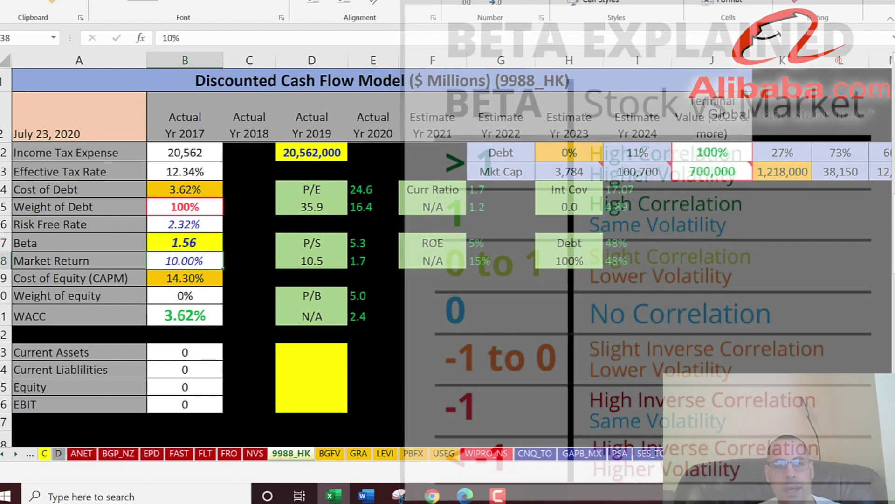
pyautogui.scroll(-3, 291, 244)
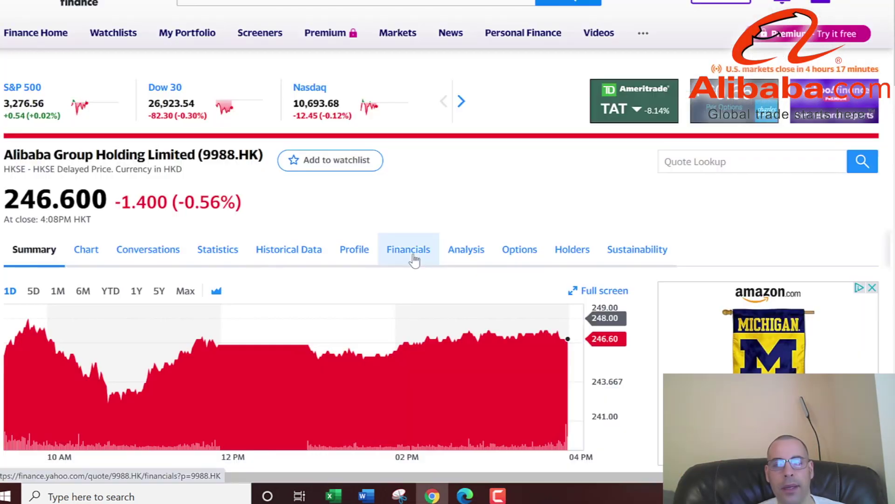
# Step: Enter the 2020 Current Assets of 462,923,000 from the Yahoo balance sheet
pyautogui.click(393, 246)
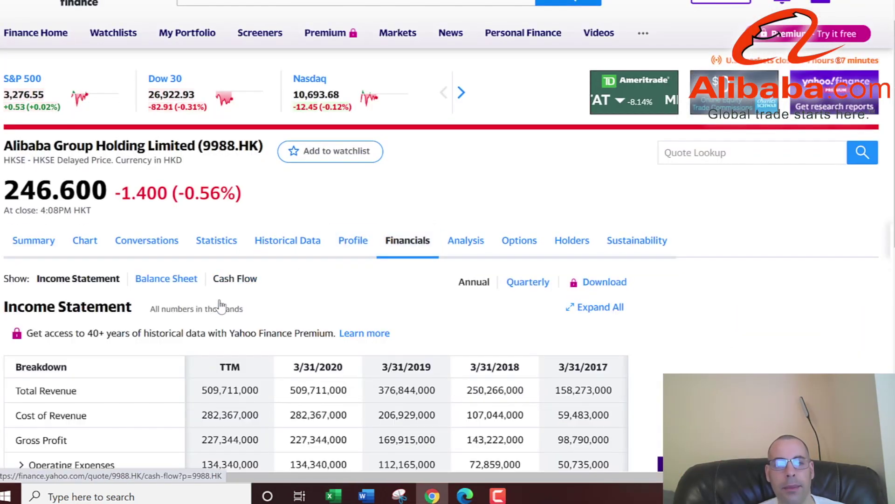
pyautogui.click(176, 358)
pyautogui.scroll(-5, 175, 287)
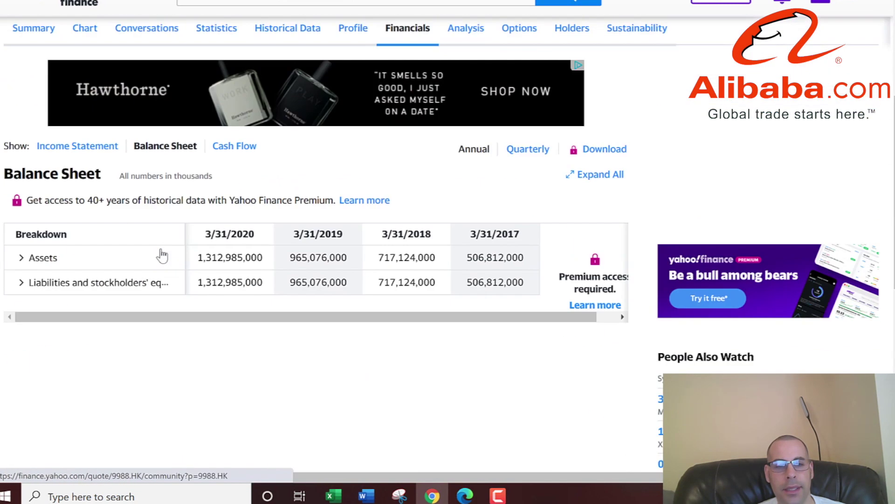
pyautogui.click(20, 205)
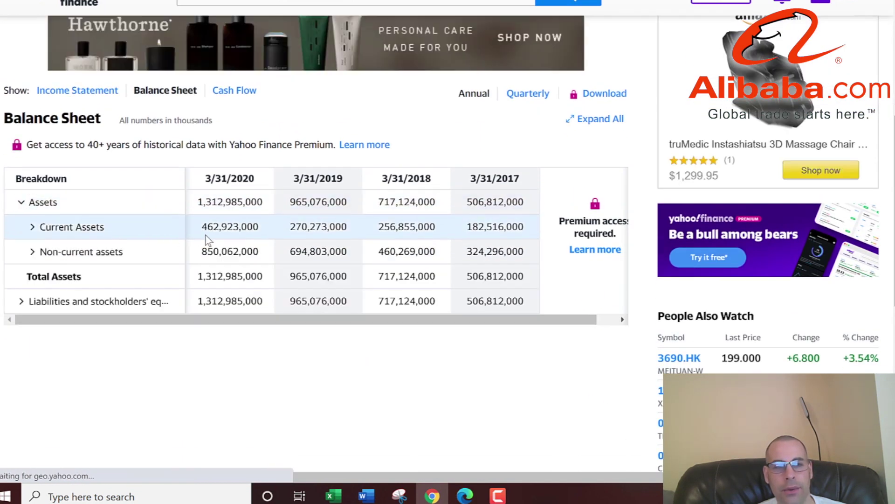
pyautogui.doubleClick(216, 223)
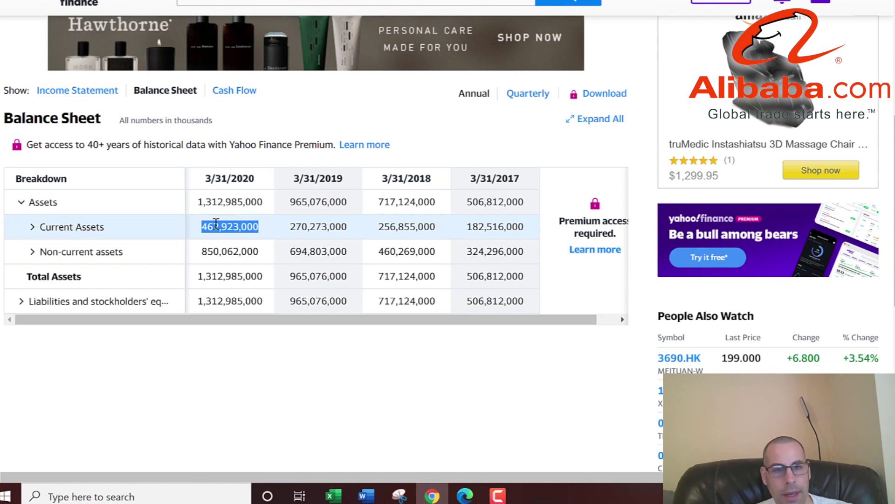
pyautogui.hotkey('alt', 'Tab')
pyautogui.hotkey('ctrl', 'v')
pyautogui.press('Return')
# Step: Enter the 2020 Current Liabilities of 241,872,000 in cell D4
pyautogui.hotkey('alt', 'Tab')
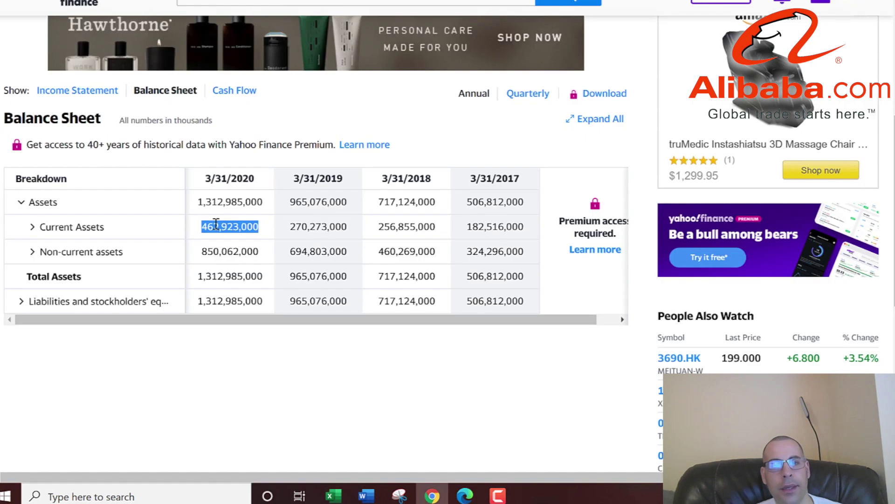
pyautogui.click(22, 301)
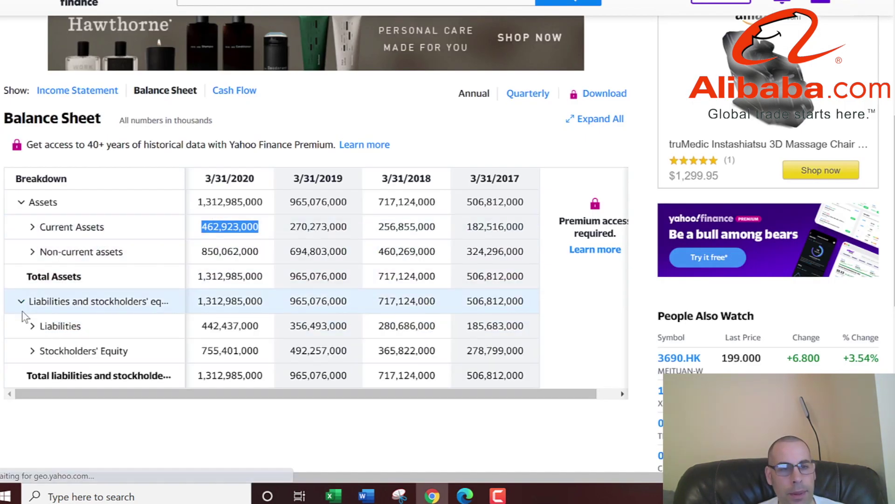
pyautogui.click(32, 326)
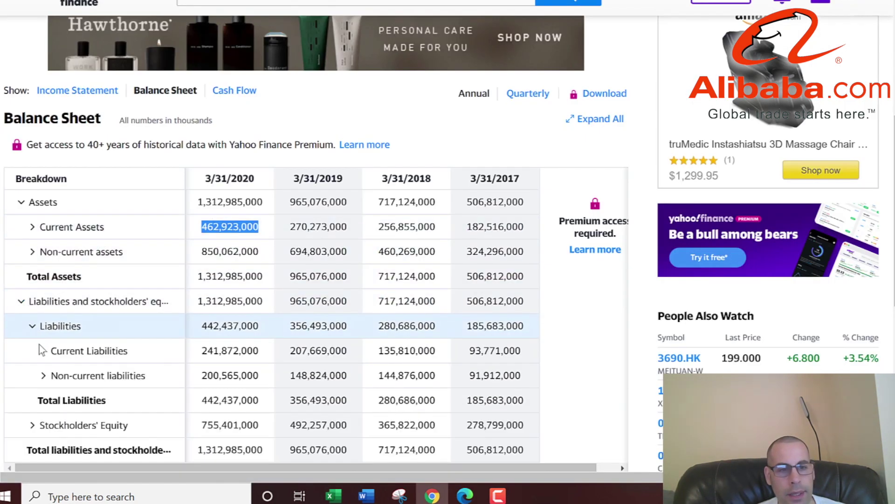
pyautogui.doubleClick(228, 353)
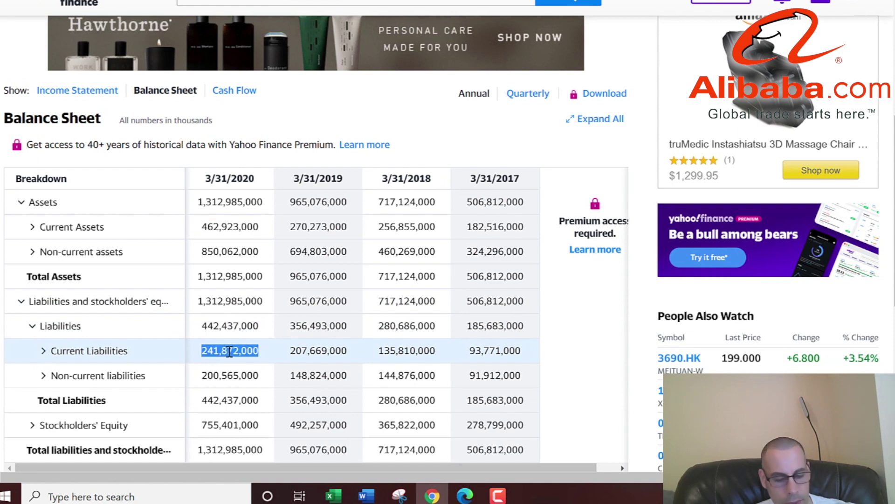
pyautogui.hotkey('alt', 'Tab')
pyautogui.hotkey('ctrl', 'v')
pyautogui.press('Return')
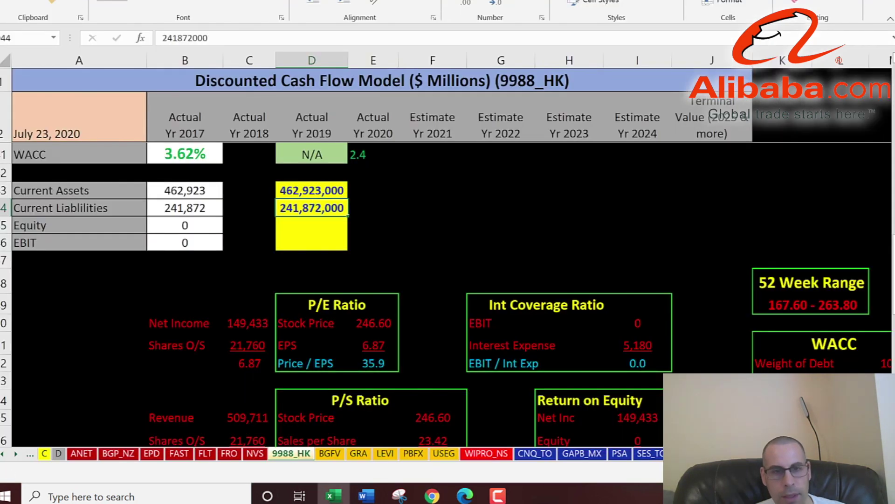
# Step: Paste the 2020 Stockholders' Equity of 755,401,000 into the Equity row D5
pyautogui.hotkey('alt', 'Tab')
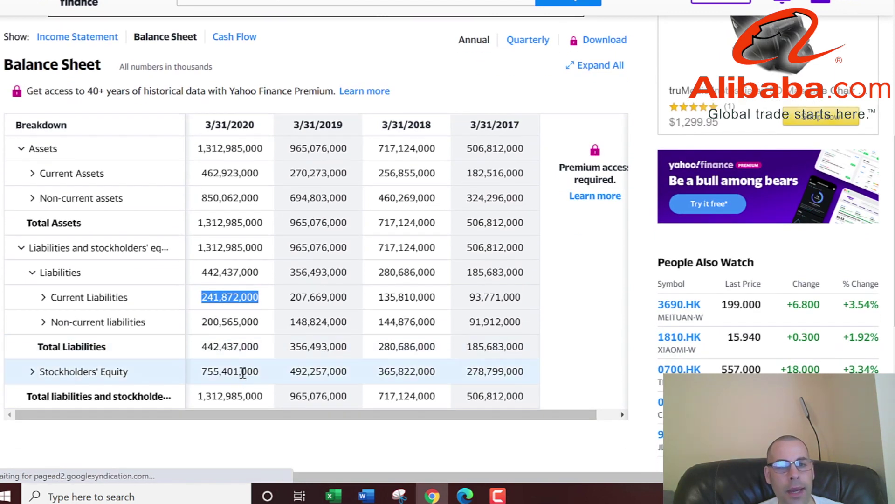
pyautogui.doubleClick(240, 371)
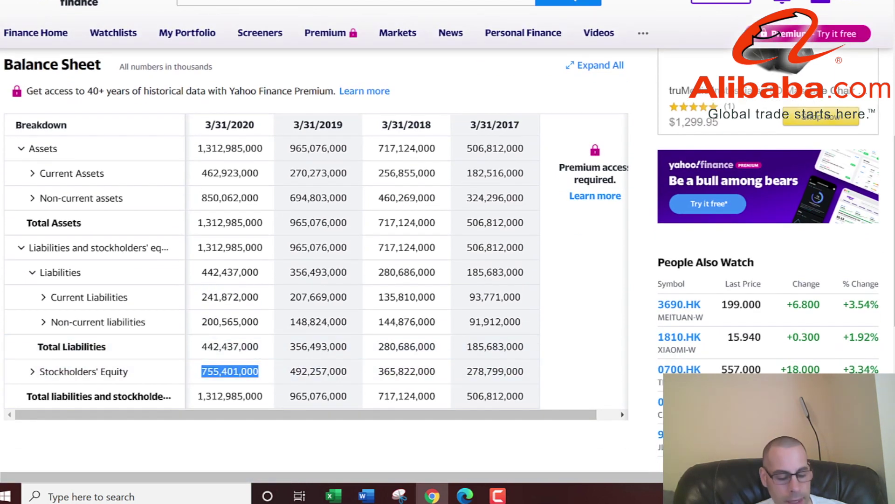
pyautogui.hotkey('alt', 'Tab')
pyautogui.hotkey('ctrl', 'v')
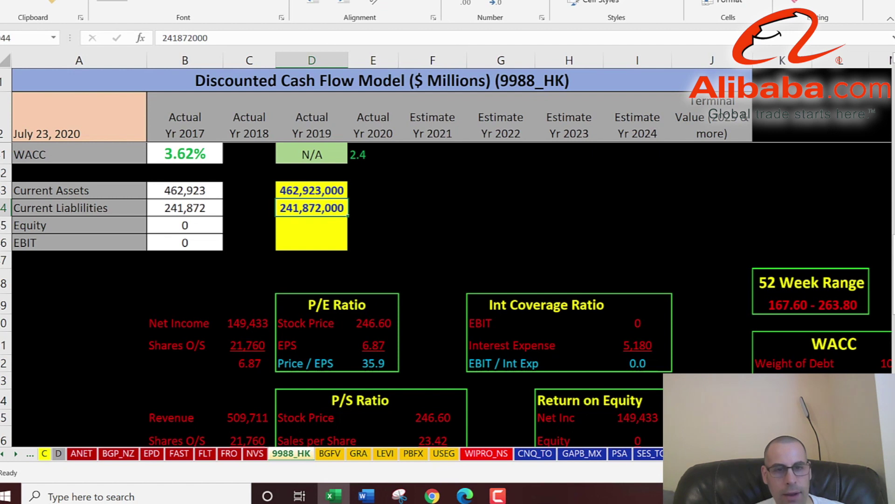
pyautogui.press('Return')
pyautogui.hotkey('ctrl', 'v')
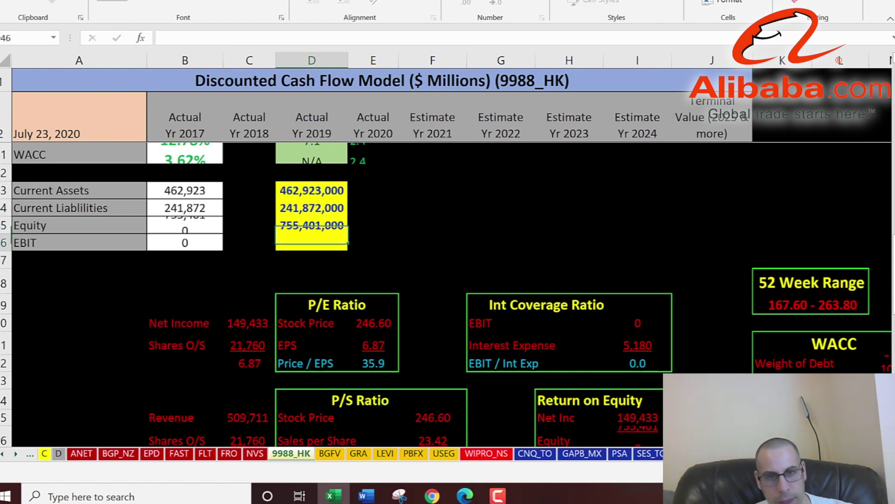
pyautogui.hotkey('alt', 'Tab')
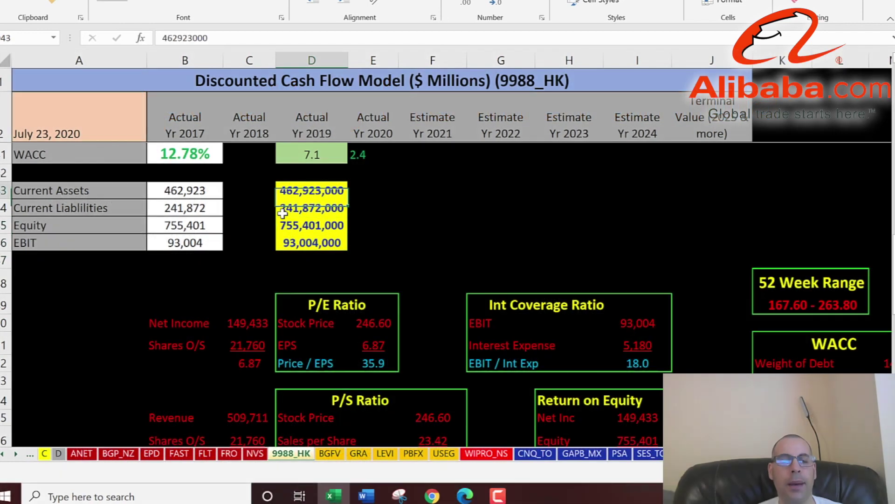
# Step: Move up to the WACC inputs and select the weight of debt value
pyautogui.press('Up')
pyautogui.press('Up')
pyautogui.press('Up')
pyautogui.press('Up')
pyautogui.press('Up')
pyautogui.press('Up')
pyautogui.press('Up')
pyautogui.press('Up')
pyautogui.press('Up')
pyautogui.press('Up')
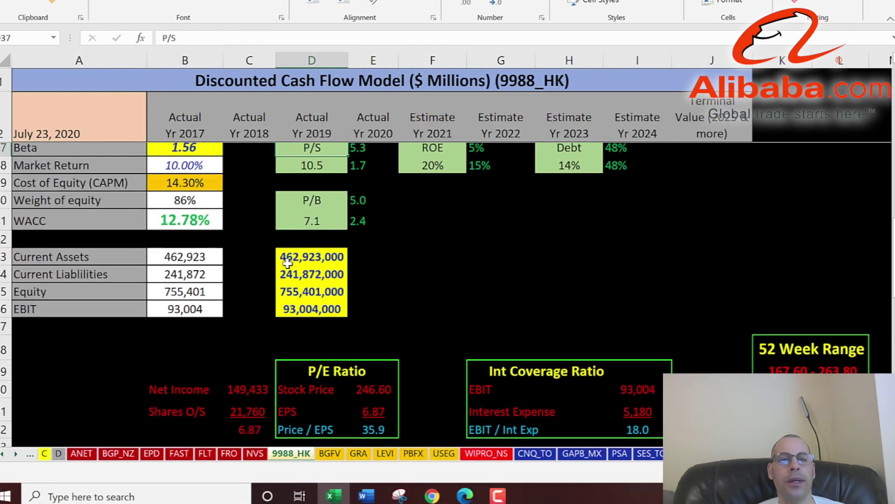
pyautogui.click(218, 191)
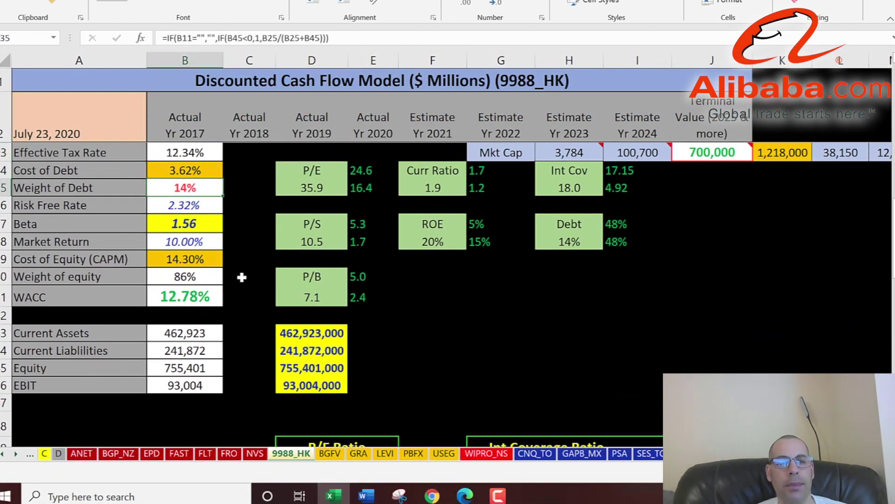
pyautogui.press('Up')
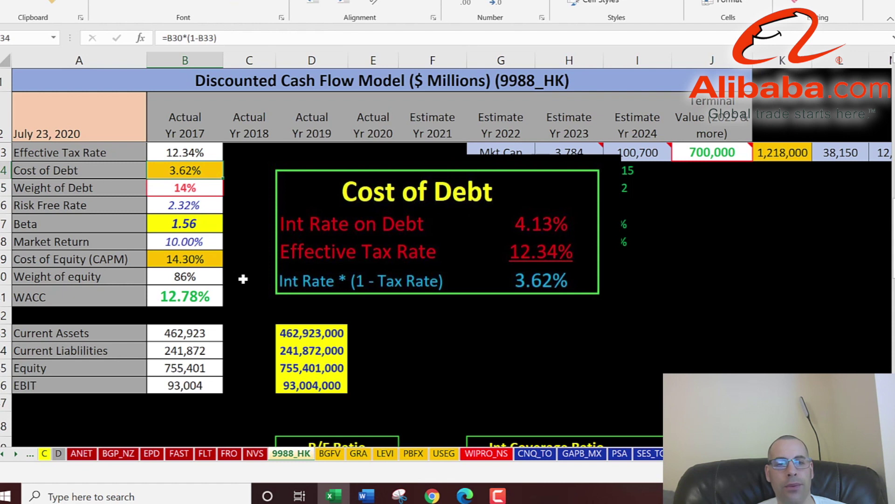
pyautogui.click(195, 278)
pyautogui.click(188, 260)
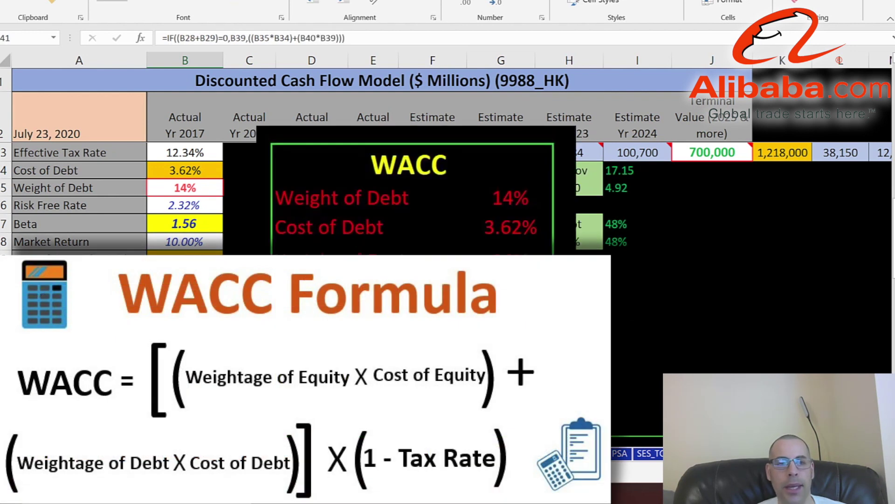
pyautogui.click(185, 278)
pyautogui.click(180, 254)
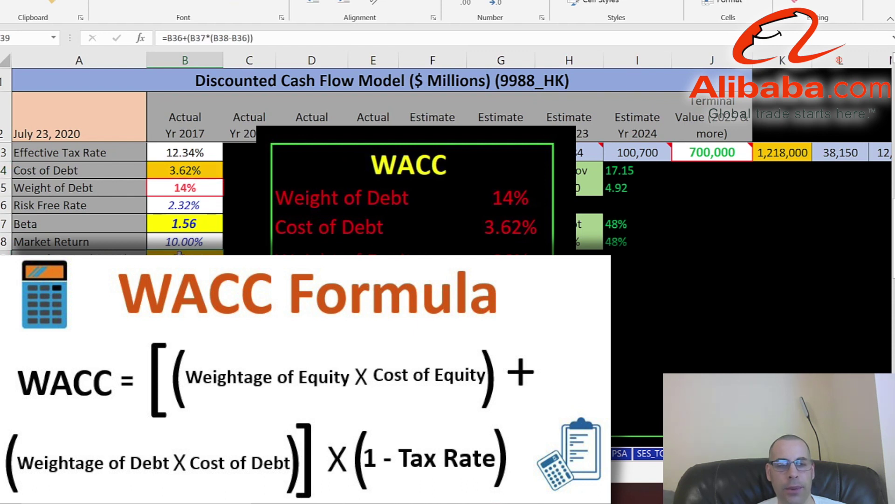
pyautogui.click(185, 296)
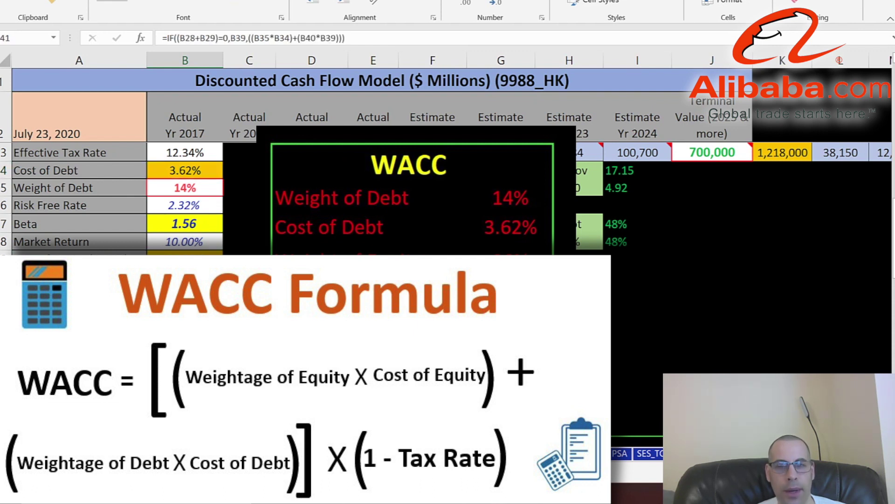
pyautogui.scroll(10, 412, 159)
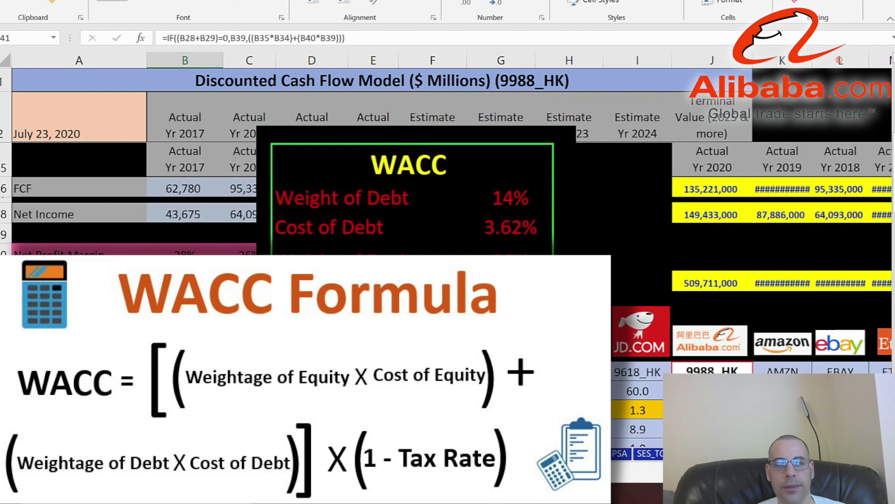
# Step: Step through the yearly free cash flow estimates, terminal value and present value formulas
pyautogui.click(412, 158)
pyautogui.press('Right')
pyautogui.press('Right')
pyautogui.press('Right')
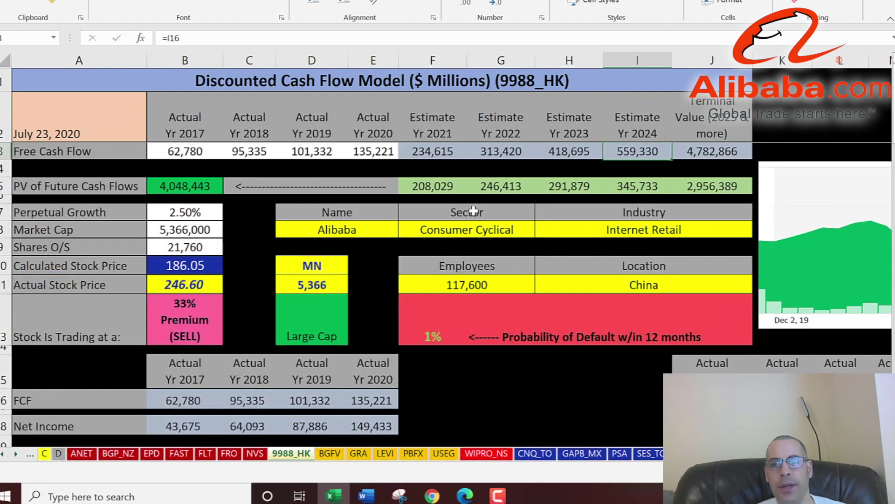
pyautogui.press('Right')
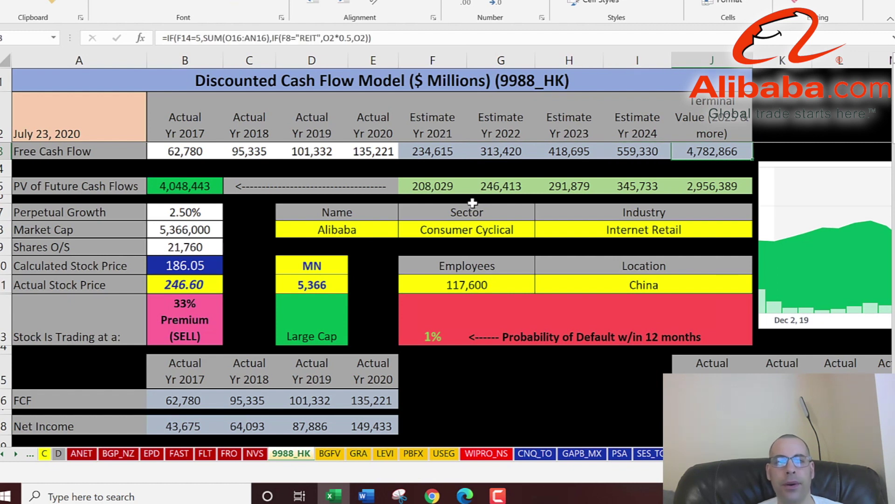
pyautogui.press('Down')
pyautogui.press('Down')
pyautogui.press('Left')
pyautogui.press('Left')
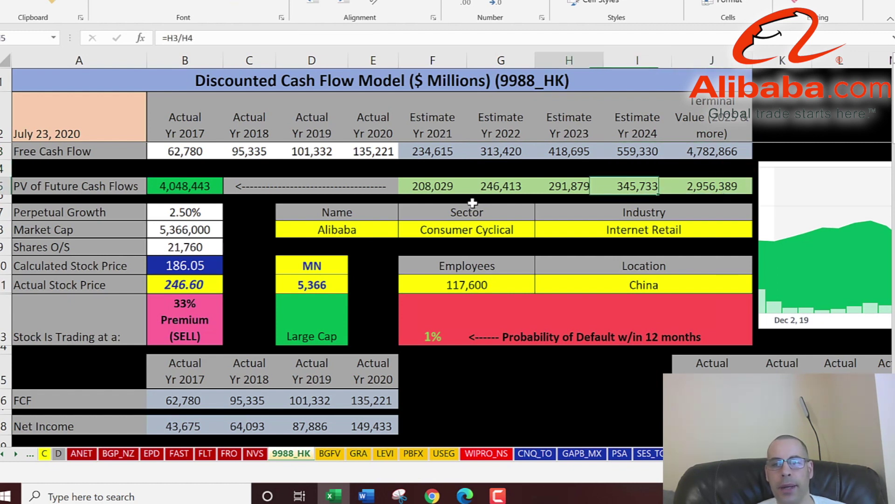
pyautogui.press('Left')
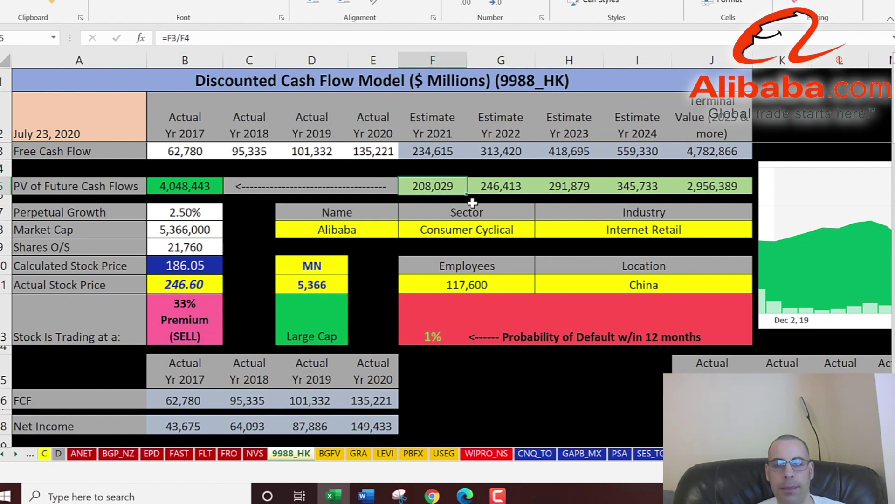
pyautogui.press('Right')
pyautogui.press('Left')
pyautogui.press('Left')
pyautogui.press('Left')
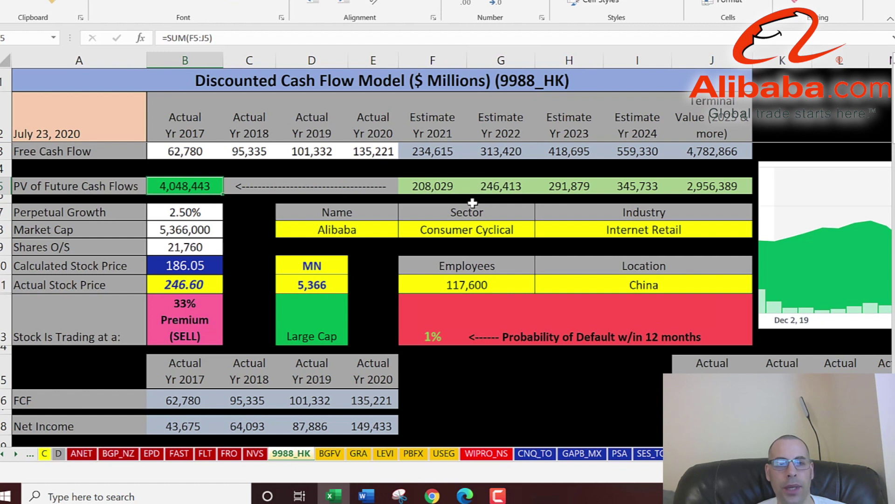
# Step: Check the 186.05 calculated price against the 246.60 actual and the SELL verdict, then return to Yahoo Finance
pyautogui.press('Down')
pyautogui.press('Down')
pyautogui.press('Down')
pyautogui.press('Down')
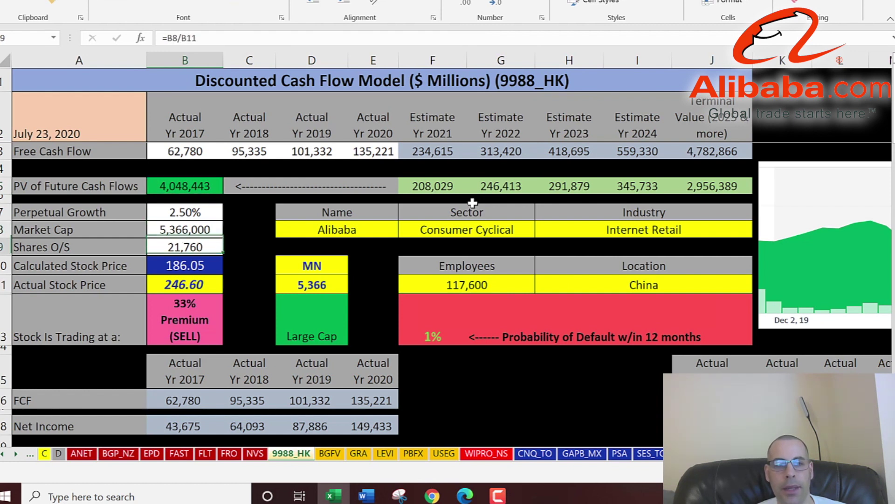
pyautogui.press('Down')
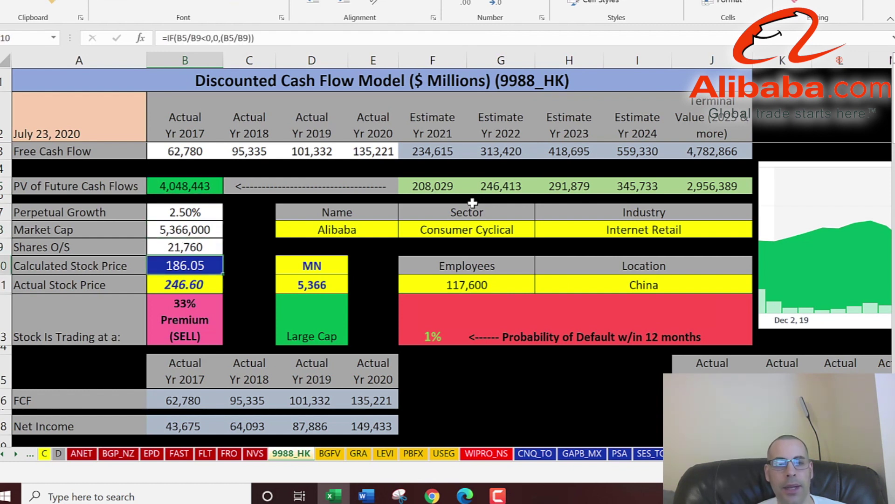
pyautogui.press('Down')
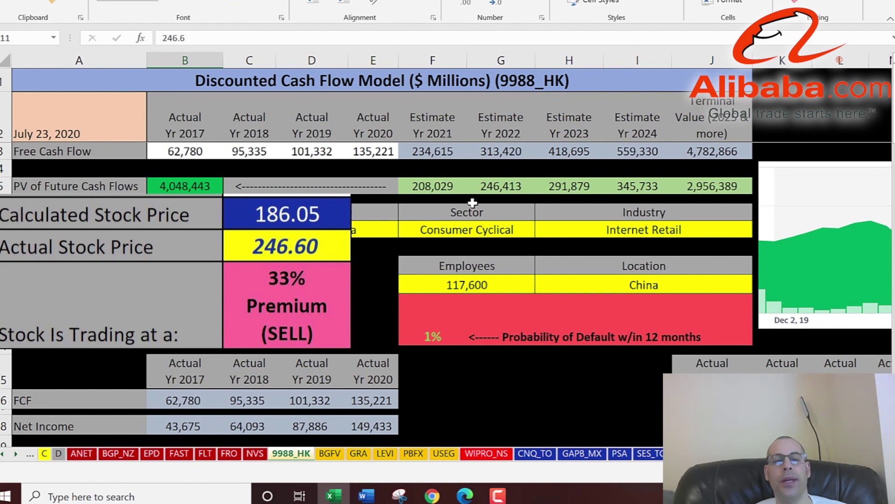
pyautogui.press('Down')
pyautogui.press('Down')
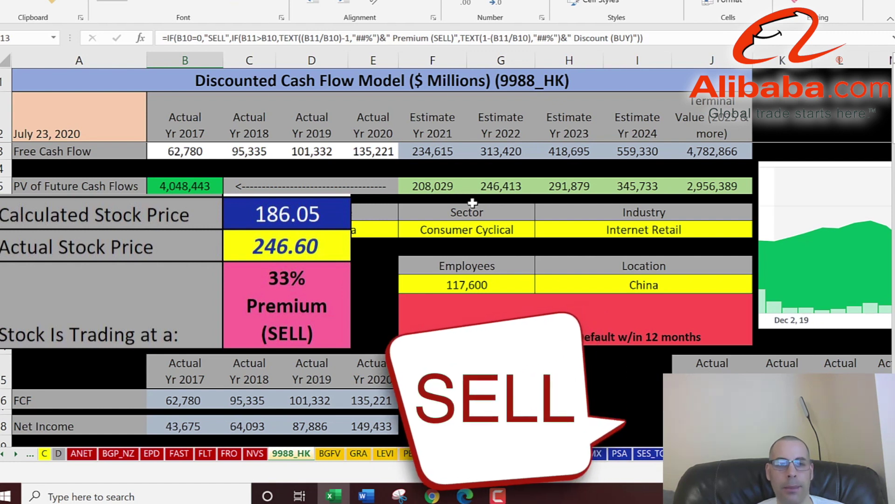
pyautogui.hotkey('alt', 'Tab')
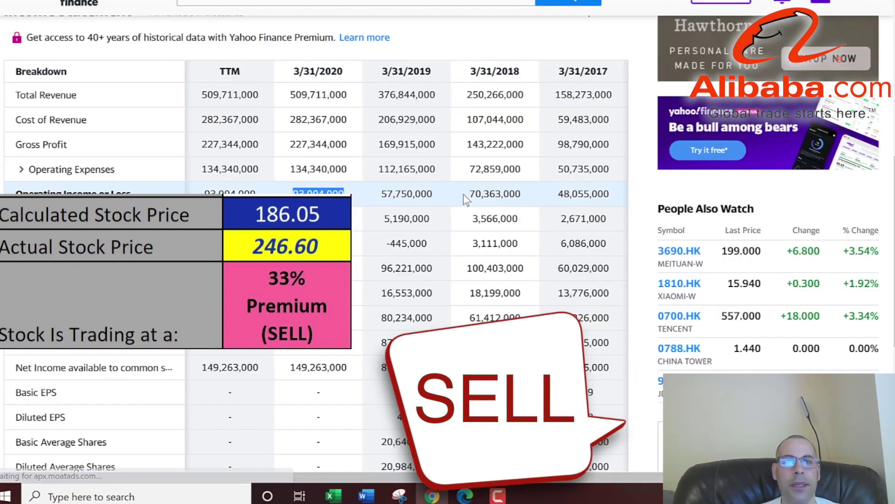
# Step: Compare Simply Wall St's HK$170.23 fair value with the HK$246.60 price, then return to Excel
pyautogui.hotkey('ctrl', 'Tab')
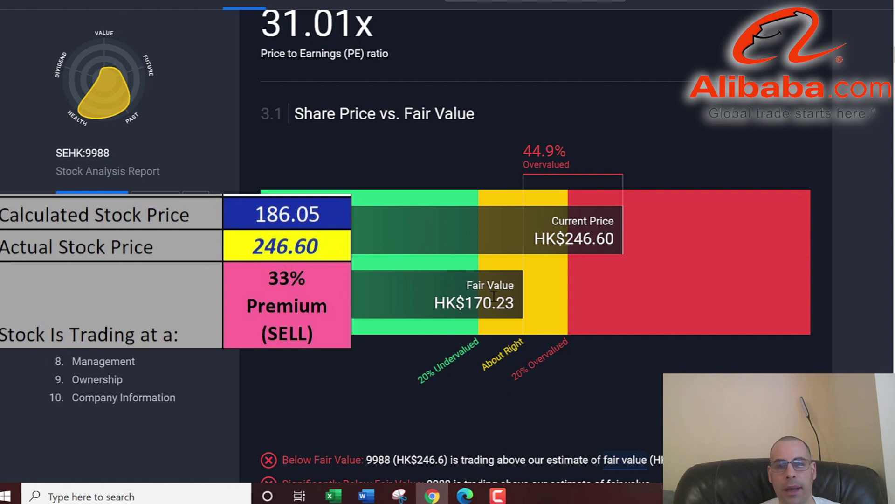
pyautogui.hotkey('alt', 'Tab')
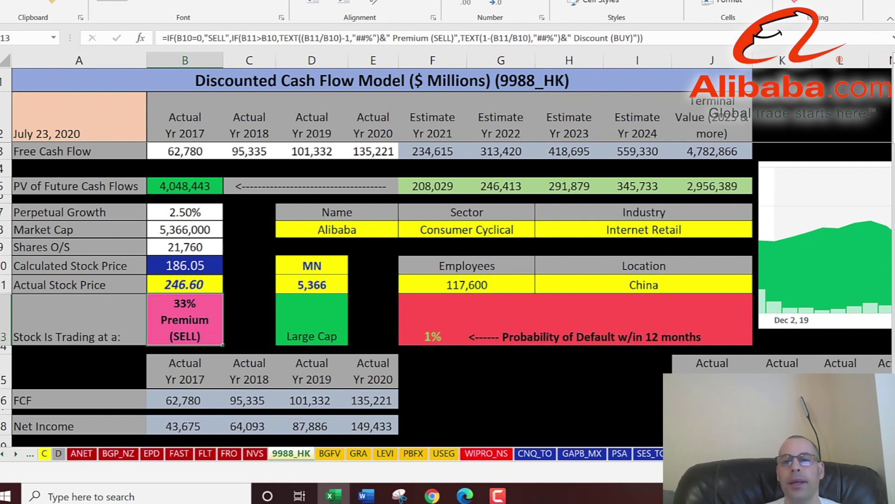
# Step: Drag Alibaba's share-price chart left so it sits over the DCF valuation table
pyautogui.moveTo(863, 238); pyautogui.dragTo(331, 237)
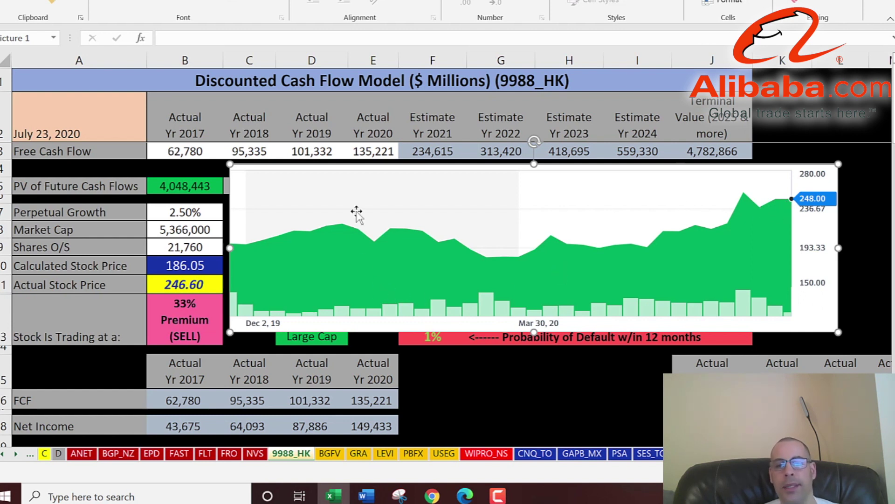
pyautogui.scroll(-5, 382, 210)
pyautogui.scroll(-3, 383, 206)
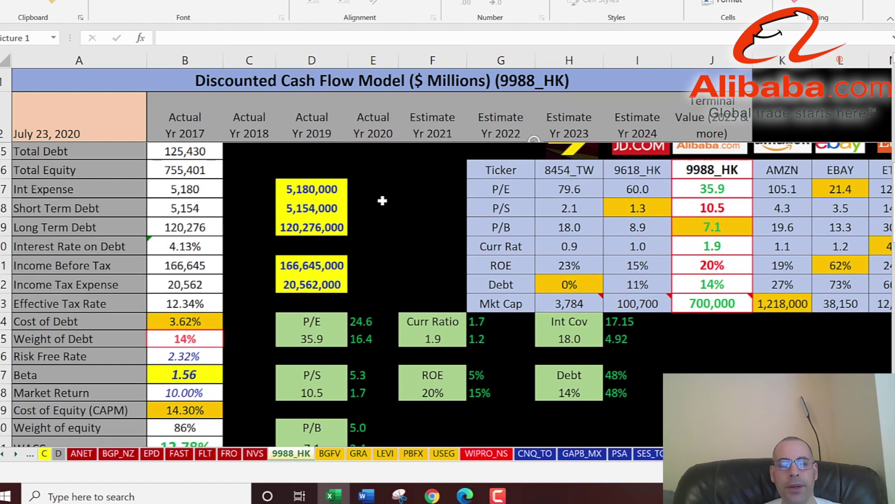
pyautogui.click(336, 282)
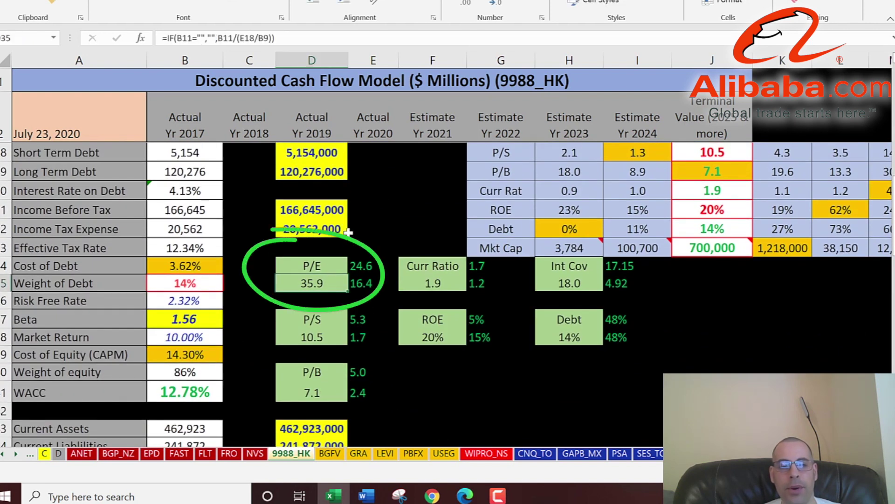
pyautogui.scroll(-5, 368, 227)
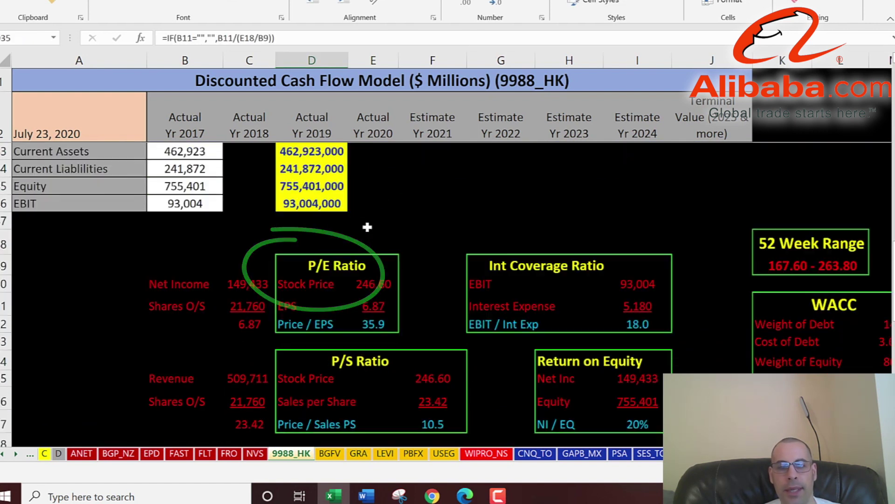
pyautogui.click(374, 285)
pyautogui.click(377, 313)
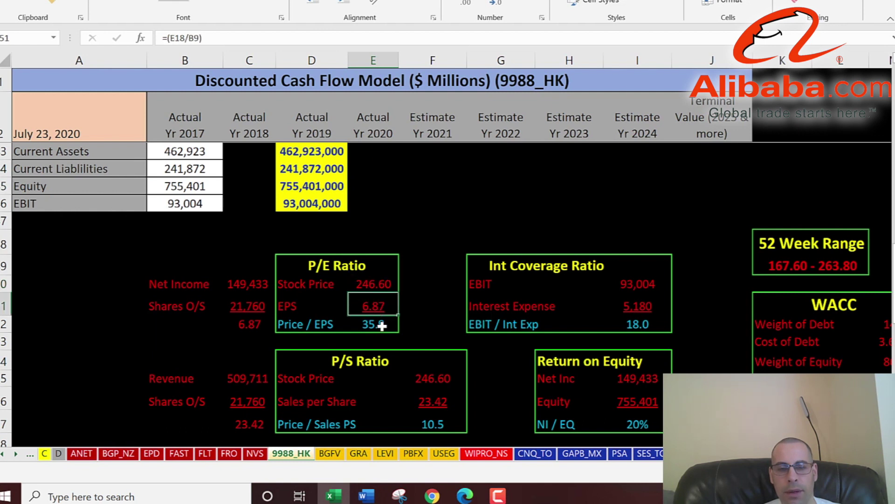
pyautogui.click(250, 285)
pyautogui.click(252, 301)
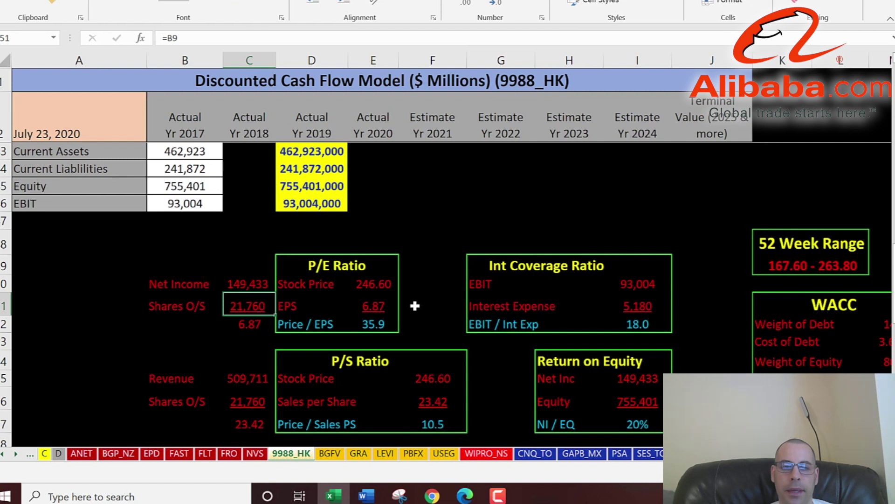
pyautogui.scroll(3, 365, 269)
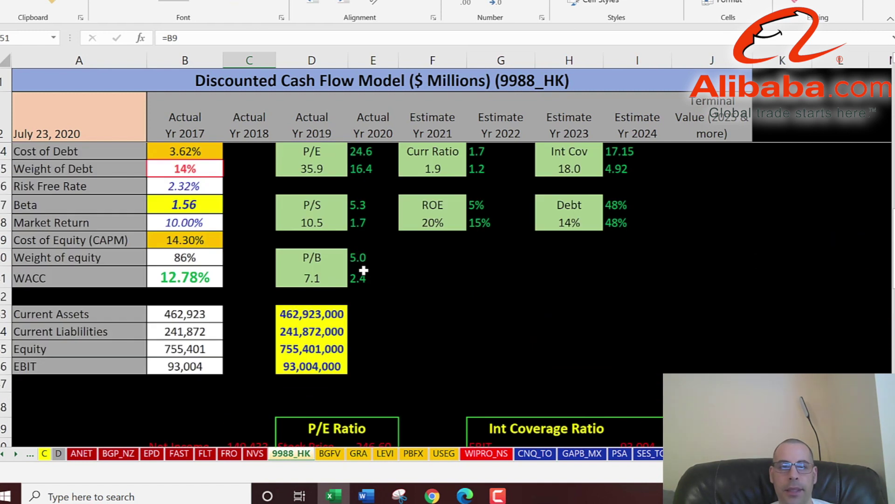
pyautogui.click(318, 222)
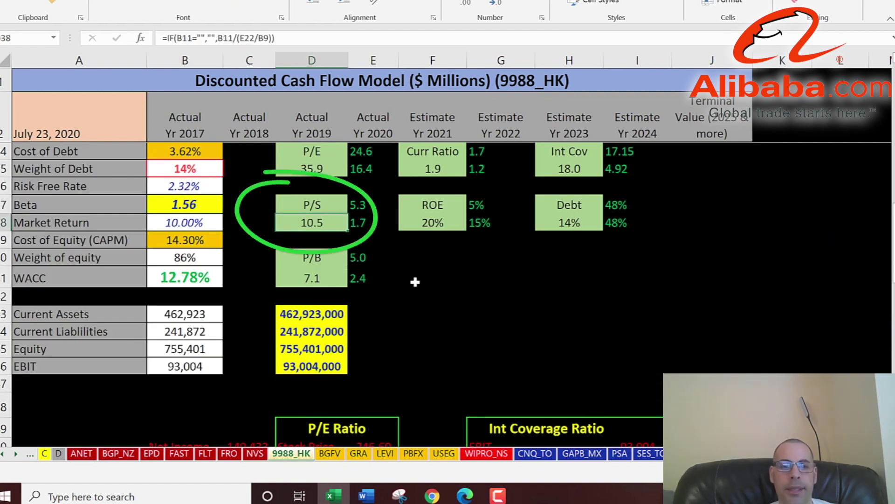
pyautogui.scroll(-5, 413, 278)
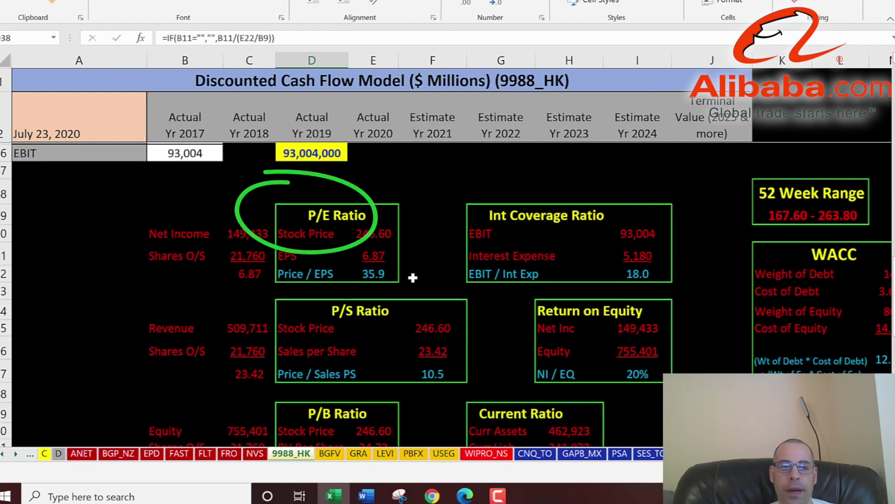
pyautogui.click(418, 265)
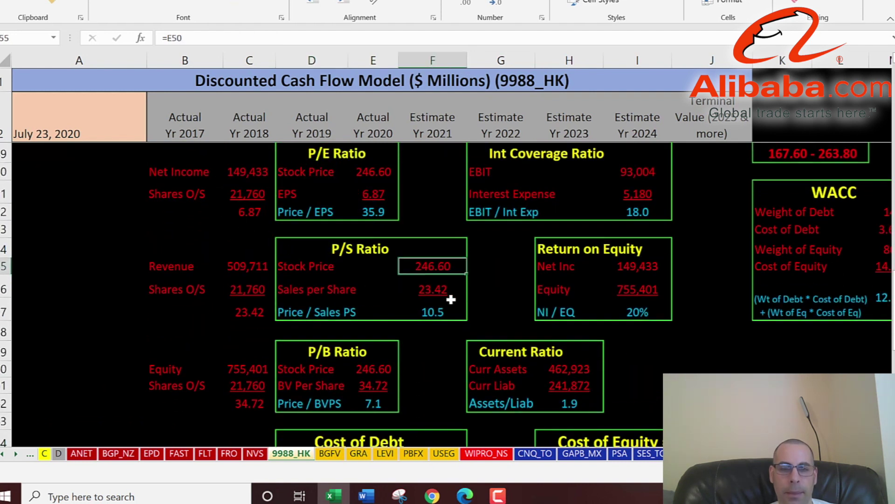
pyautogui.click(432, 290)
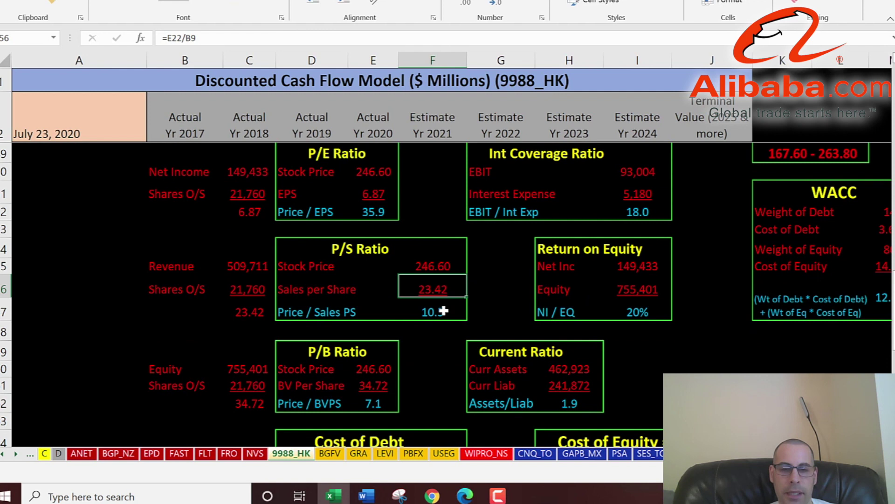
pyautogui.click(245, 266)
pyautogui.click(250, 290)
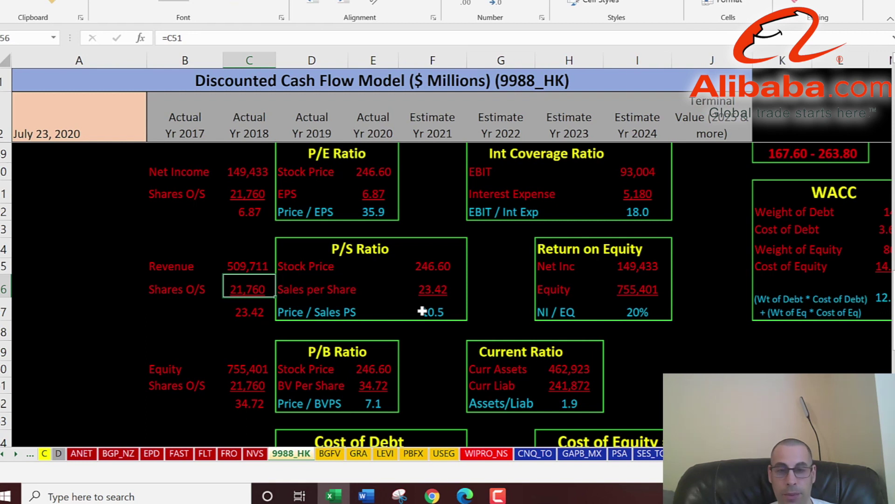
pyautogui.scroll(4, 422, 311)
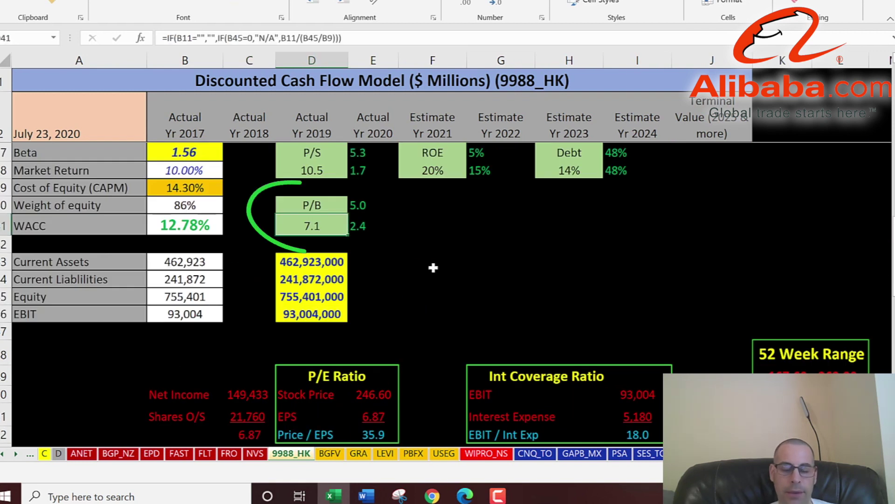
pyautogui.scroll(-2, 434, 268)
pyautogui.scroll(-5, 434, 268)
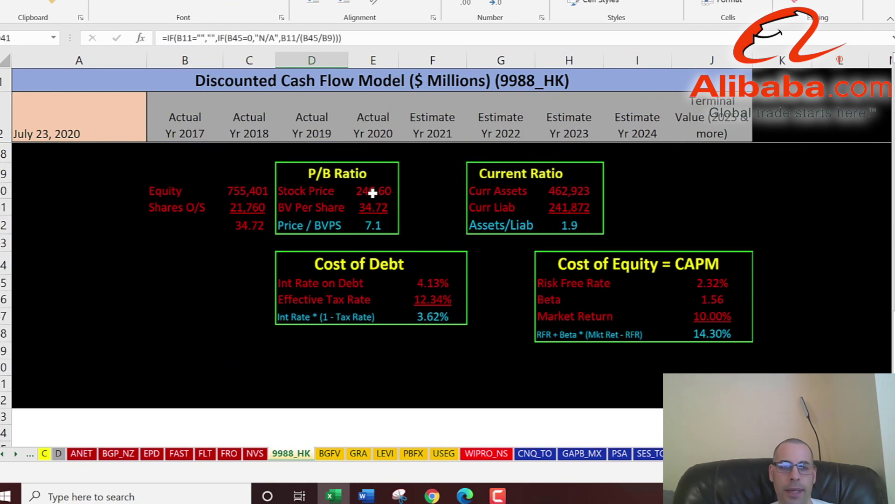
pyautogui.click(373, 206)
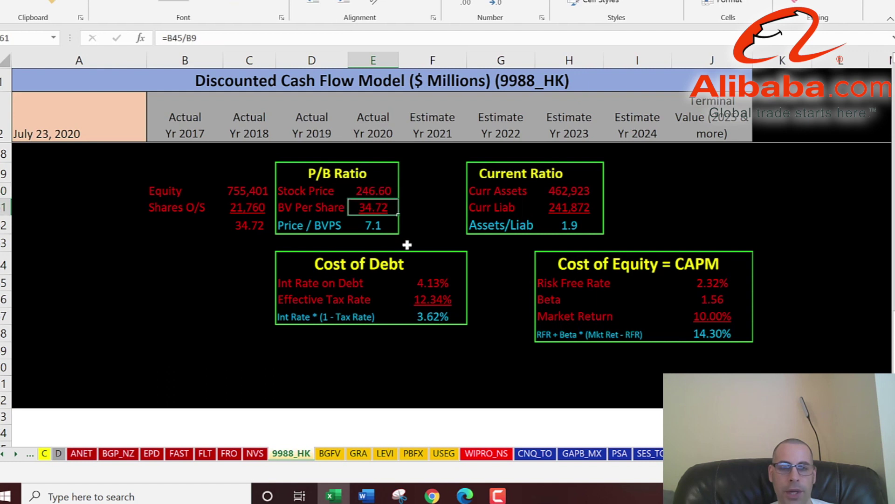
pyautogui.click(247, 192)
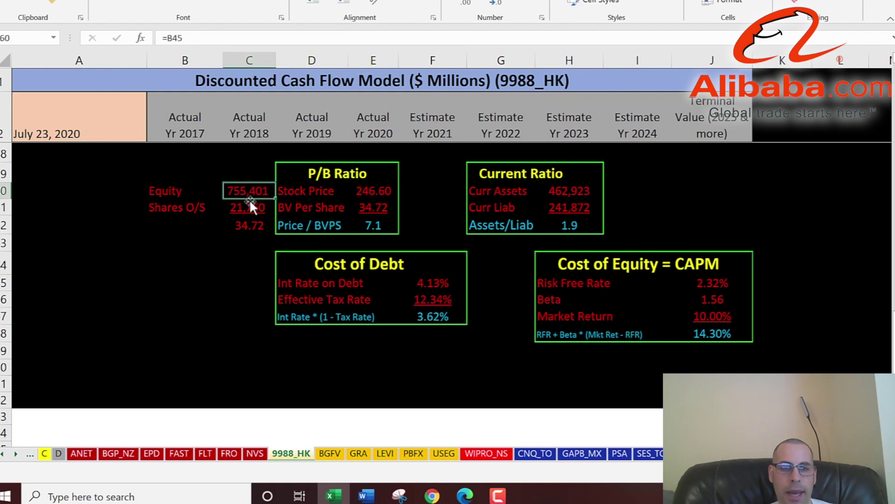
pyautogui.click(249, 208)
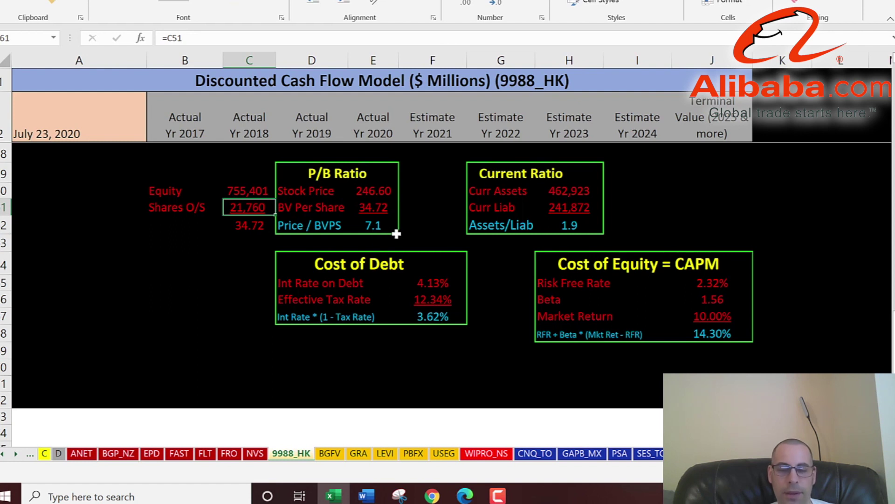
pyautogui.scroll(6, 409, 237)
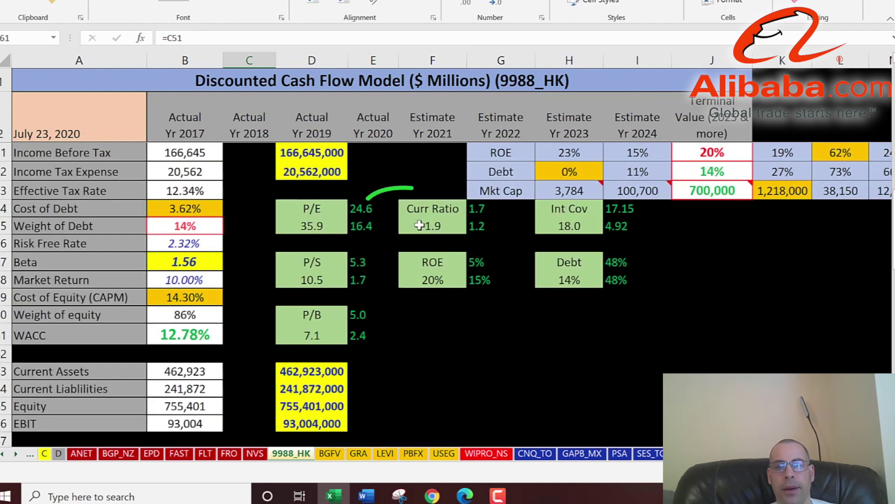
pyautogui.click(420, 226)
pyautogui.scroll(-4, 490, 256)
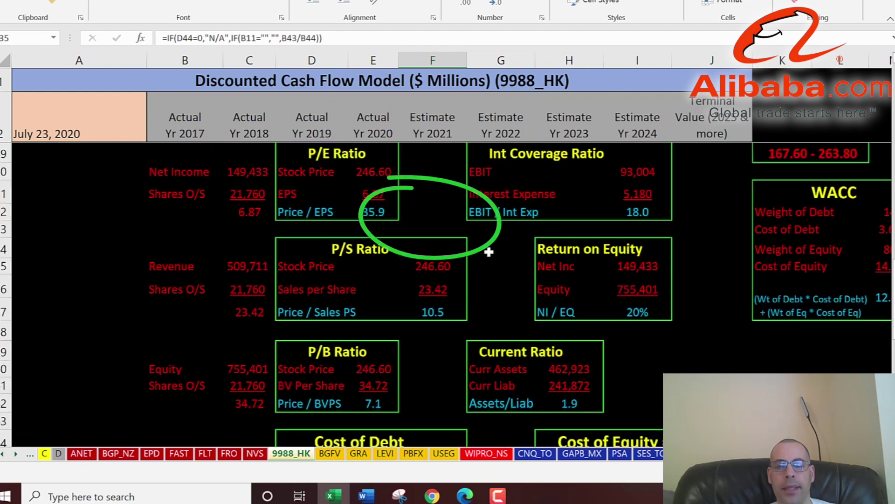
pyautogui.click(562, 322)
pyautogui.click(567, 308)
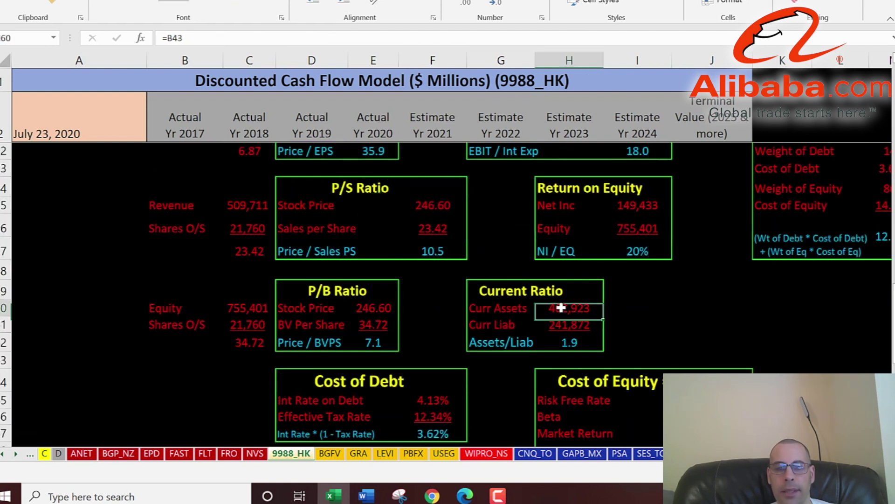
pyautogui.scroll(6, 565, 322)
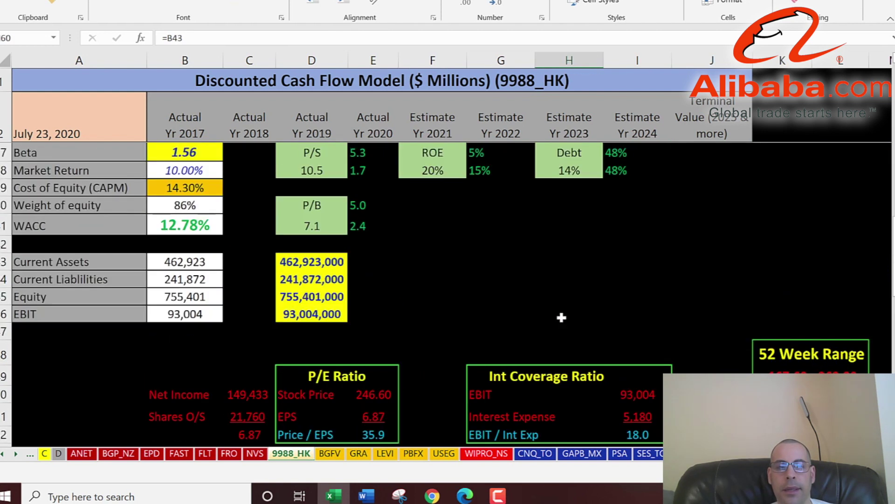
pyautogui.click(420, 222)
pyautogui.scroll(-4, 498, 254)
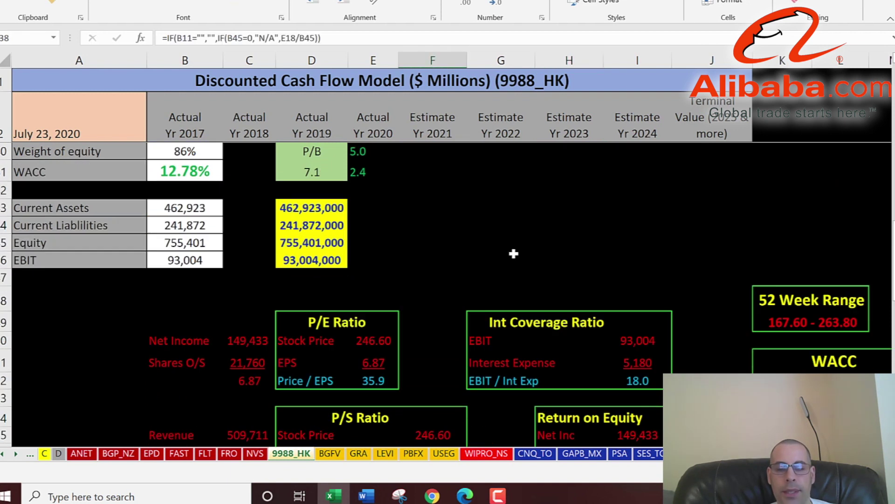
pyautogui.click(632, 339)
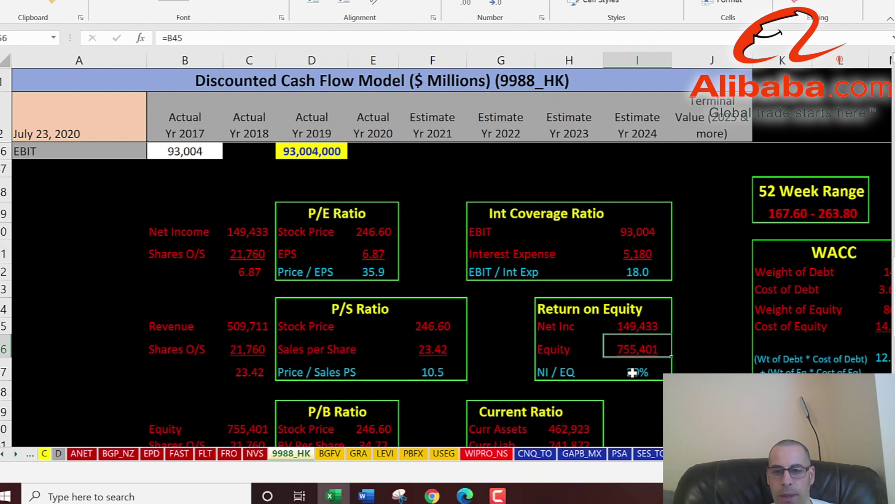
pyautogui.scroll(8, 626, 355)
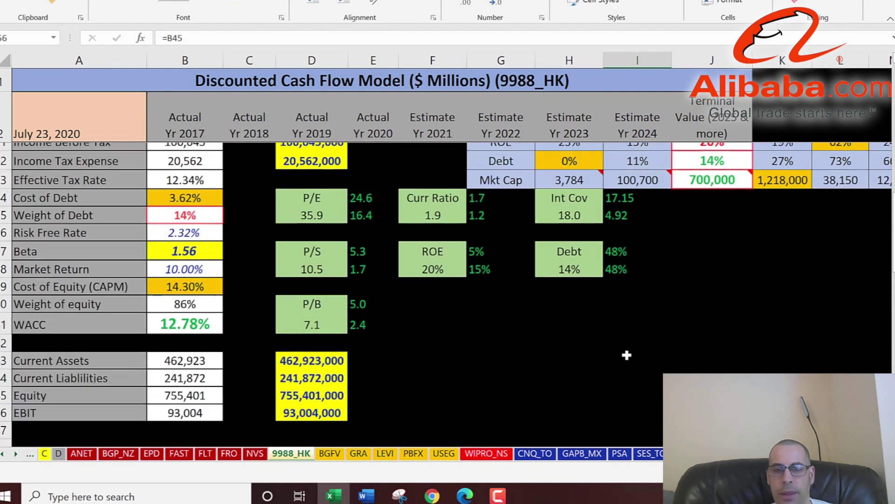
pyautogui.click(568, 224)
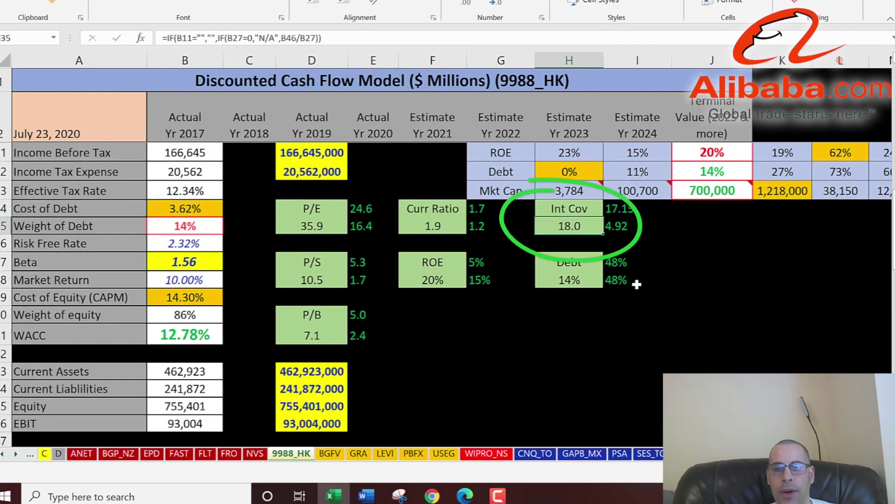
pyautogui.scroll(-3, 630, 266)
pyautogui.scroll(-1, 631, 268)
pyautogui.click(630, 284)
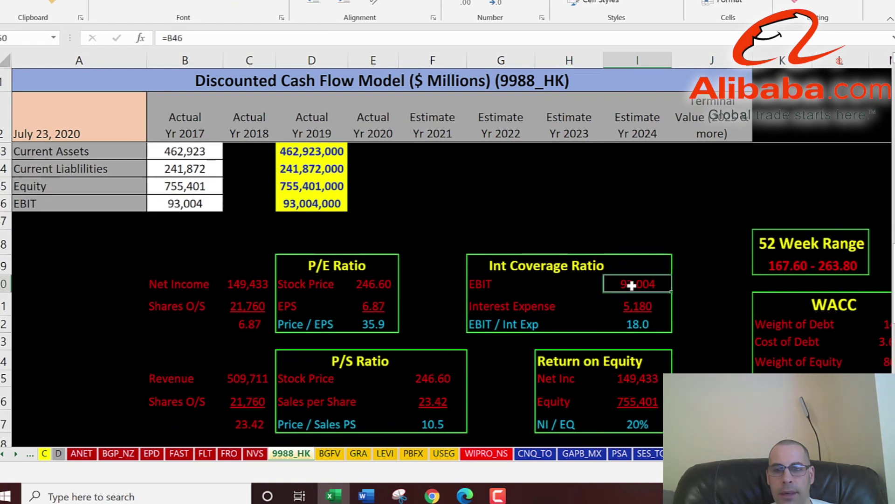
pyautogui.click(644, 308)
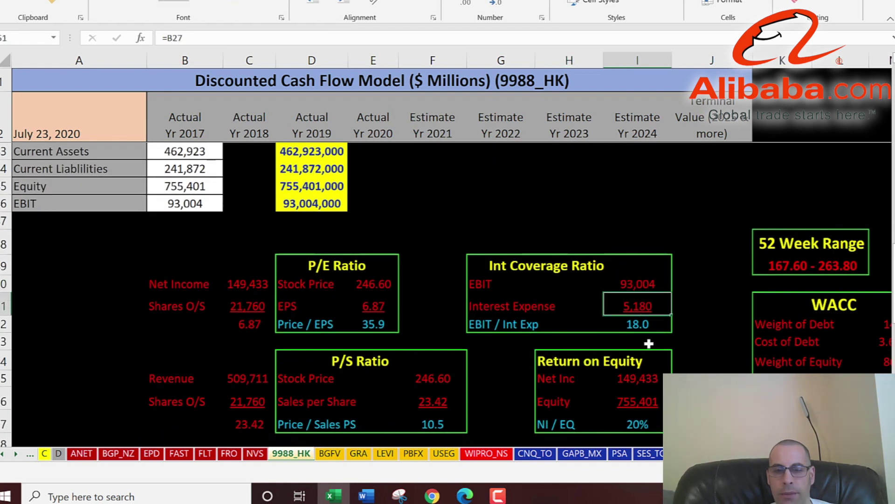